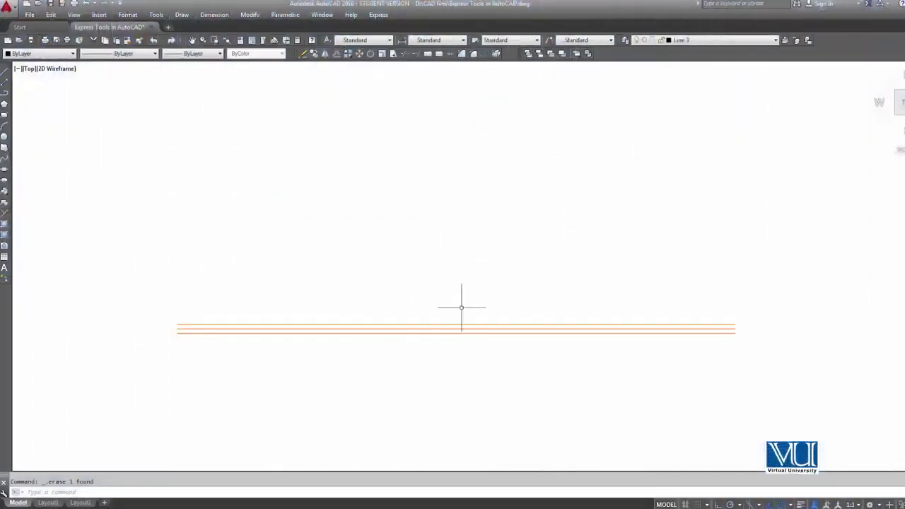
# Erase the three orange horizontal lines by window-selecting them and pressing Delete
pyautogui.click(445, 288)
pyautogui.click(388, 370)
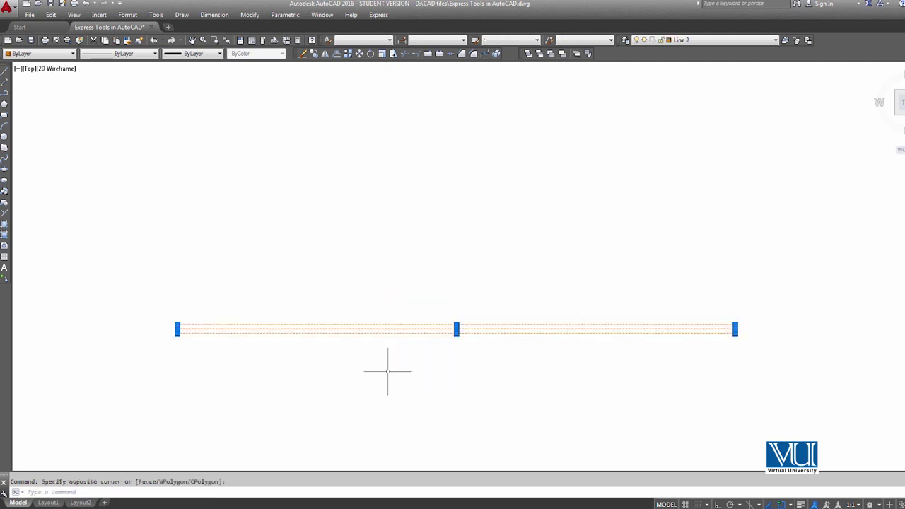
pyautogui.press('Delete')
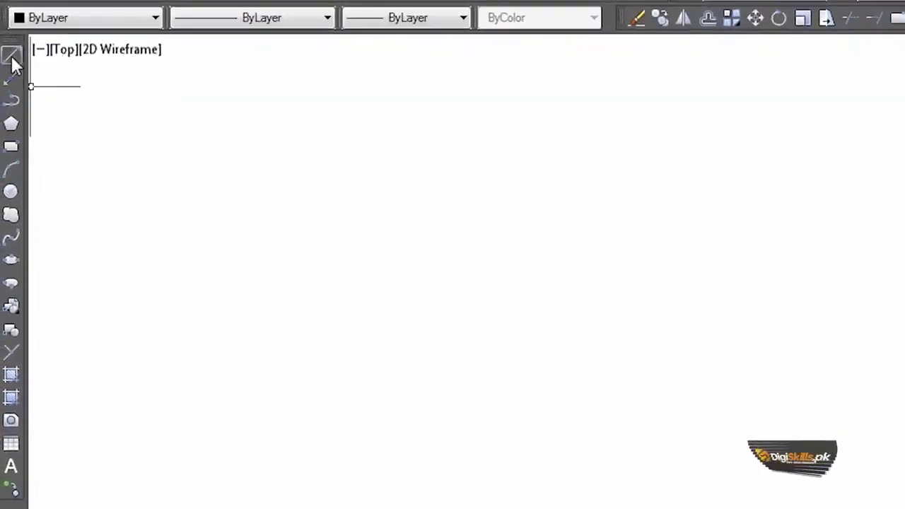
# Draw a long horizontal line from left to right across the drawing with Ortho on
pyautogui.click(13, 59)
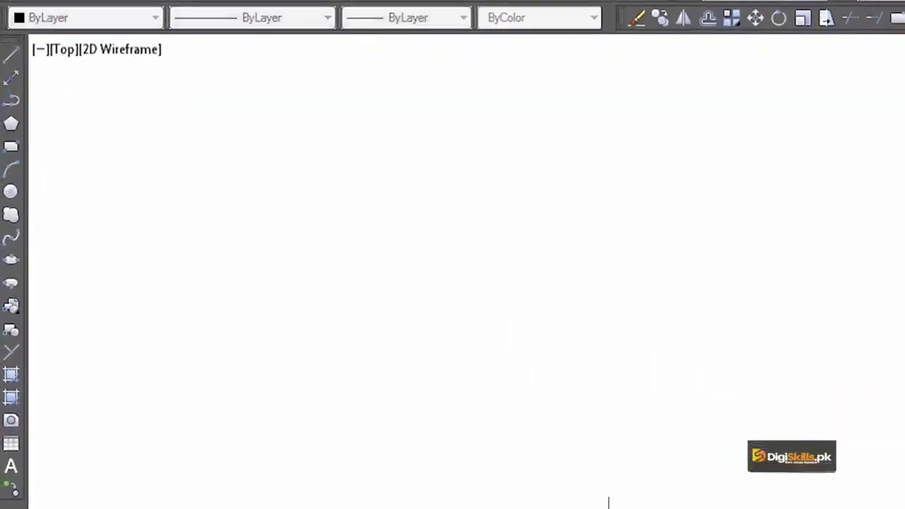
pyautogui.click(160, 140)
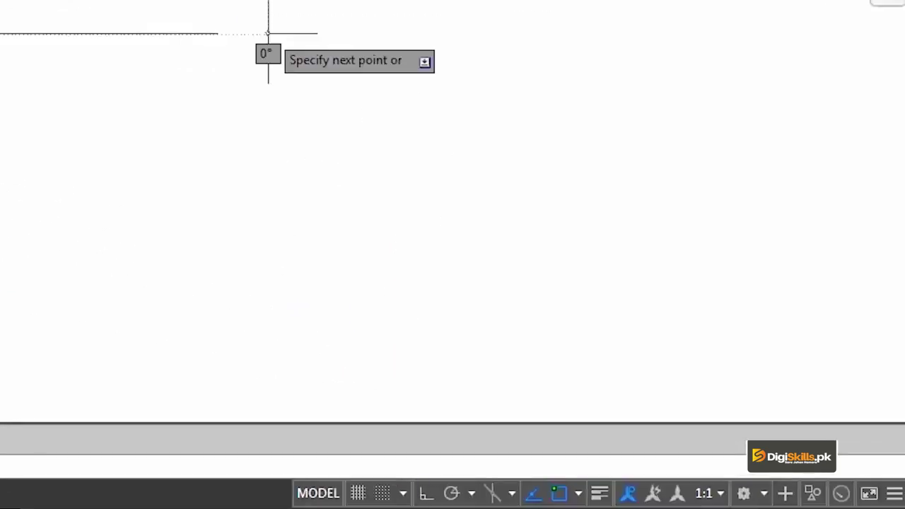
pyautogui.click(427, 495)
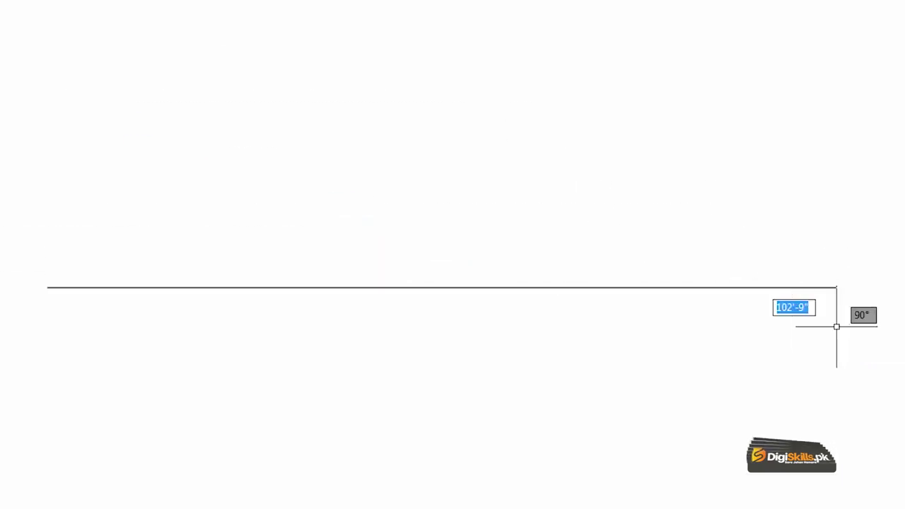
pyautogui.click(837, 325)
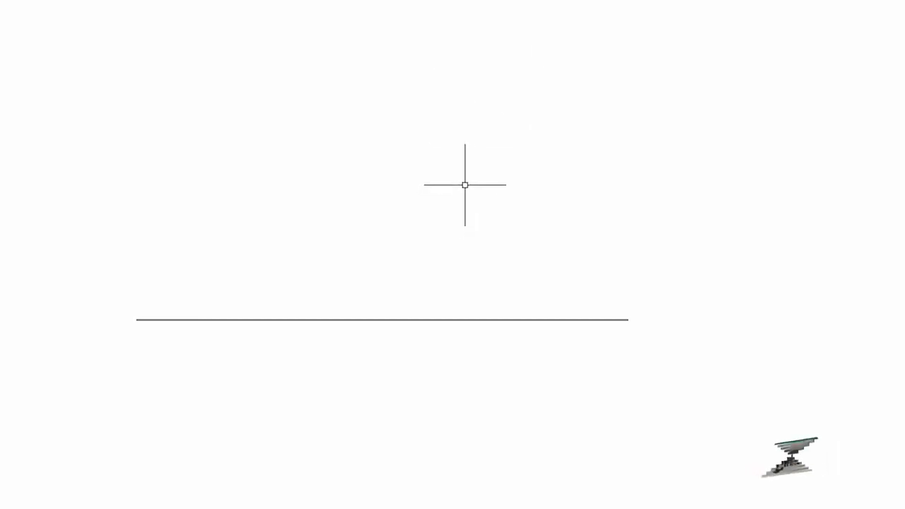
# Rotate the line 90° about its right endpoint with RO so it stands vertical
pyautogui.write('RO')
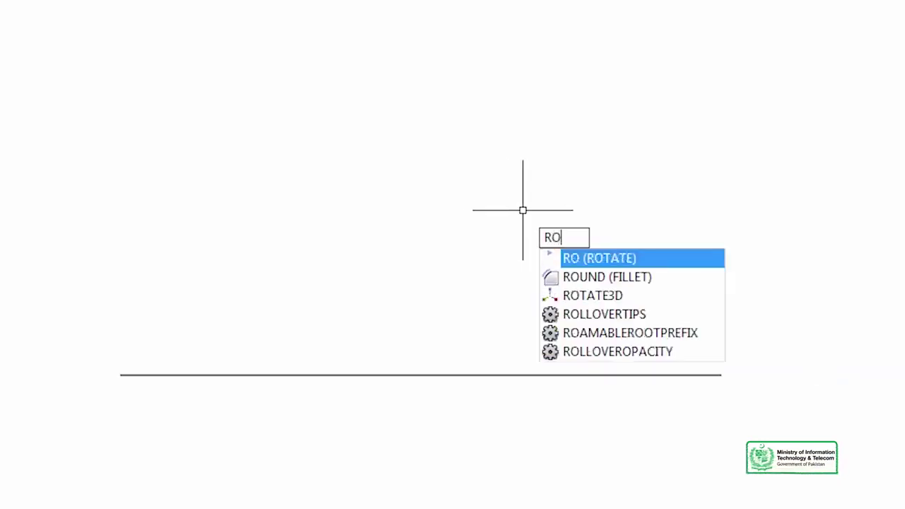
pyautogui.press('Return')
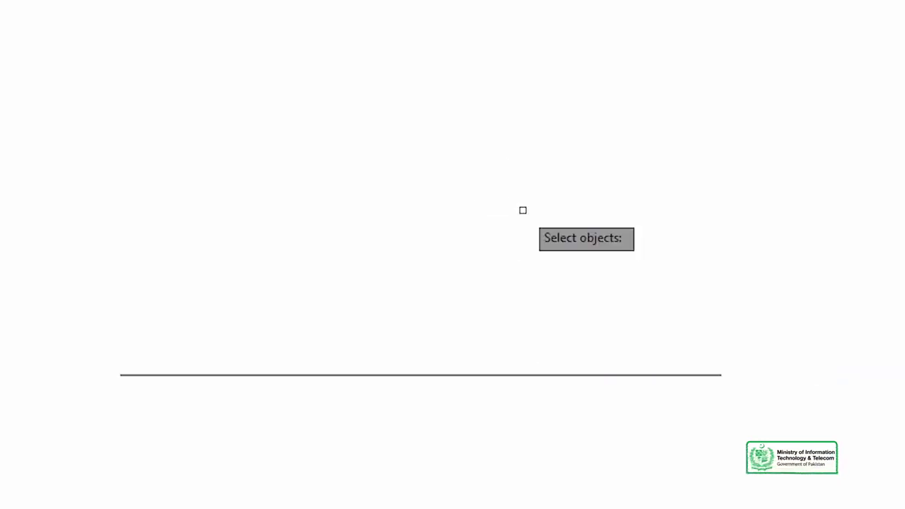
pyautogui.click(518, 374)
pyautogui.press('Return')
pyautogui.click(720, 374)
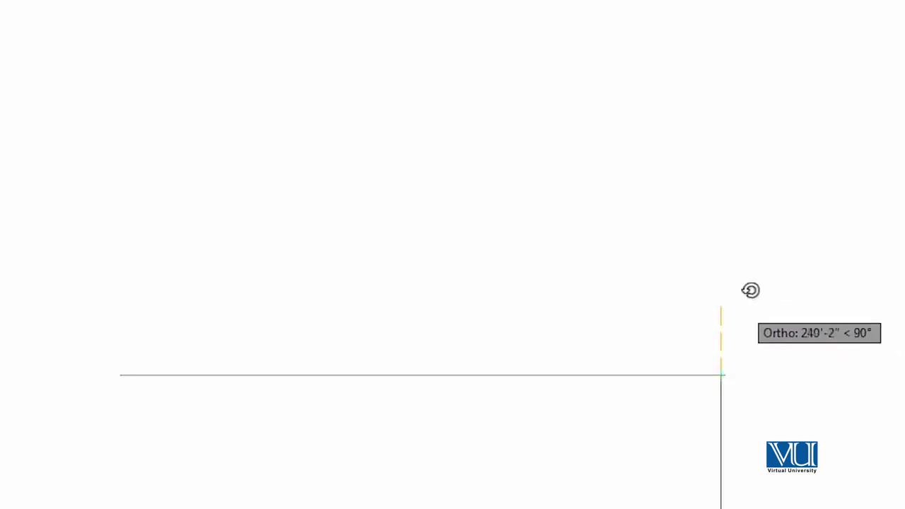
pyautogui.click(704, 328)
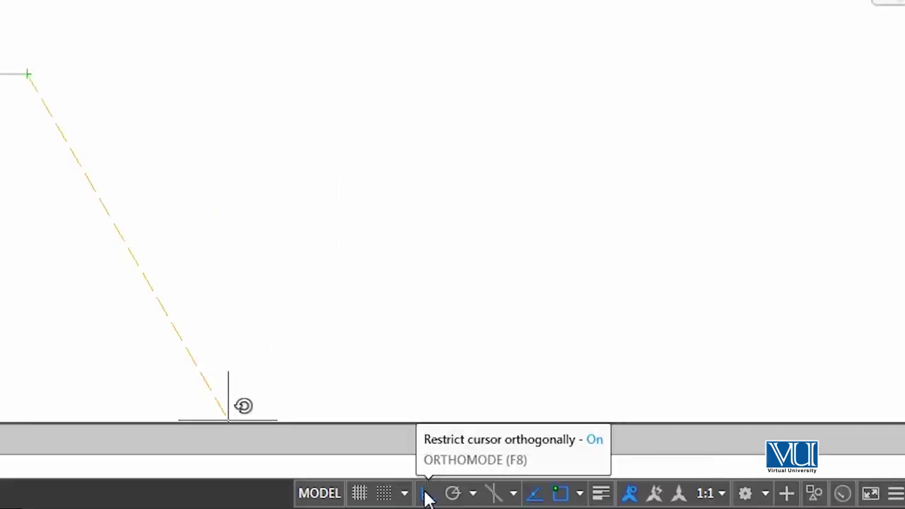
# Turn off Ortho and draw a rectangle above the horizontal line
pyautogui.click(427, 497)
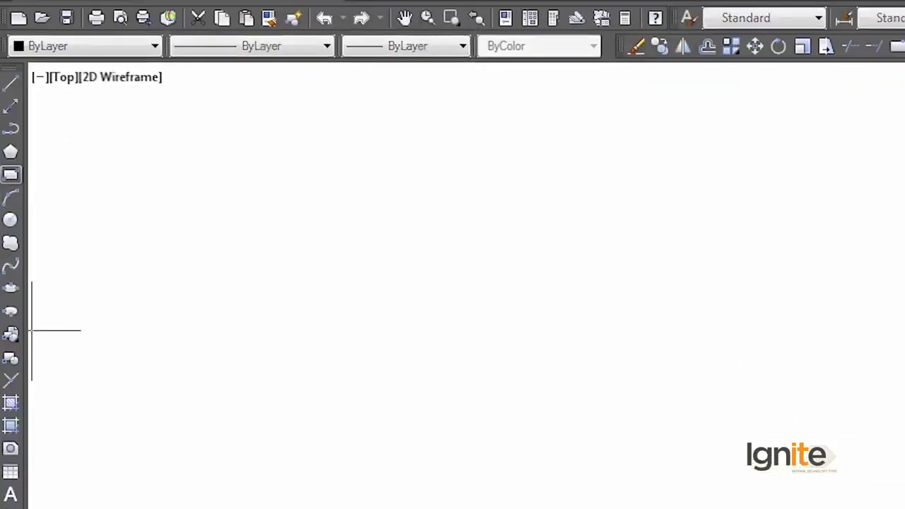
pyautogui.click(505, 349)
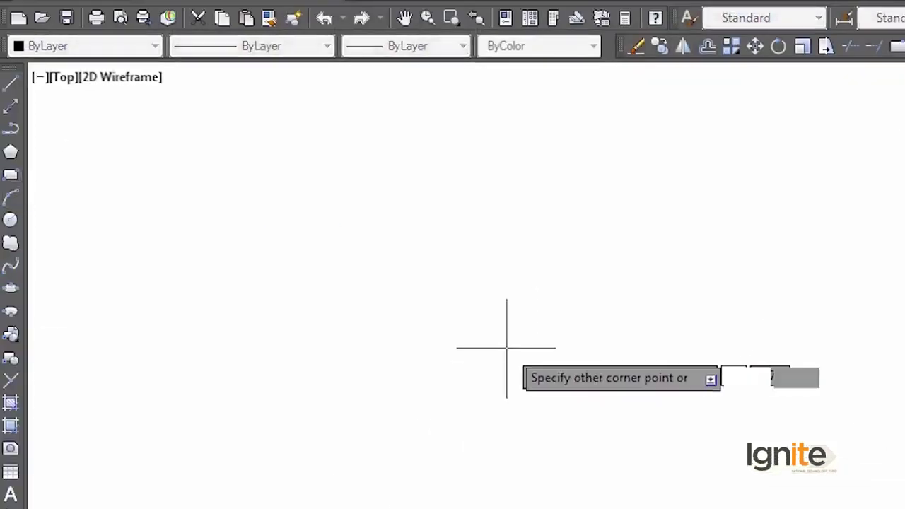
pyautogui.click(672, 448)
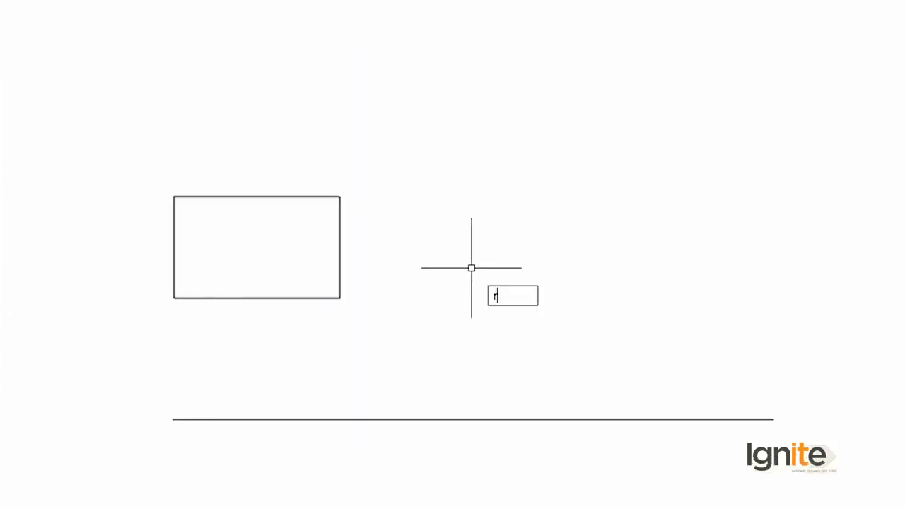
# Rotate the rectangle 45° about its lower-right corner
pyautogui.write('o')
pyautogui.press('Return')
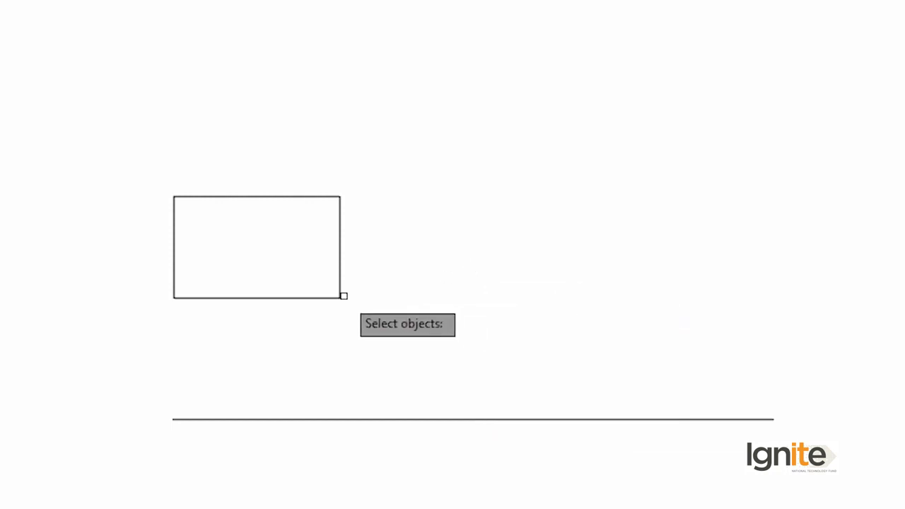
pyautogui.click(317, 297)
pyautogui.press('Return')
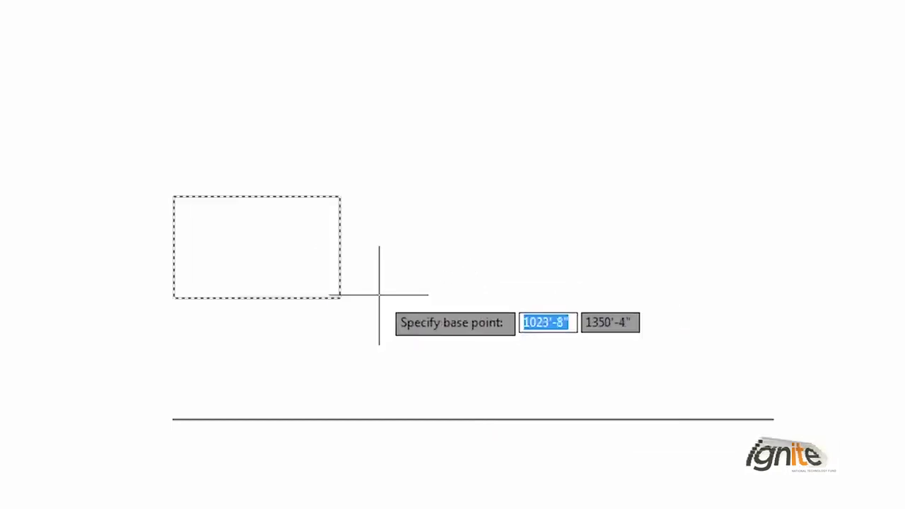
pyautogui.click(339, 298)
pyautogui.write('45')
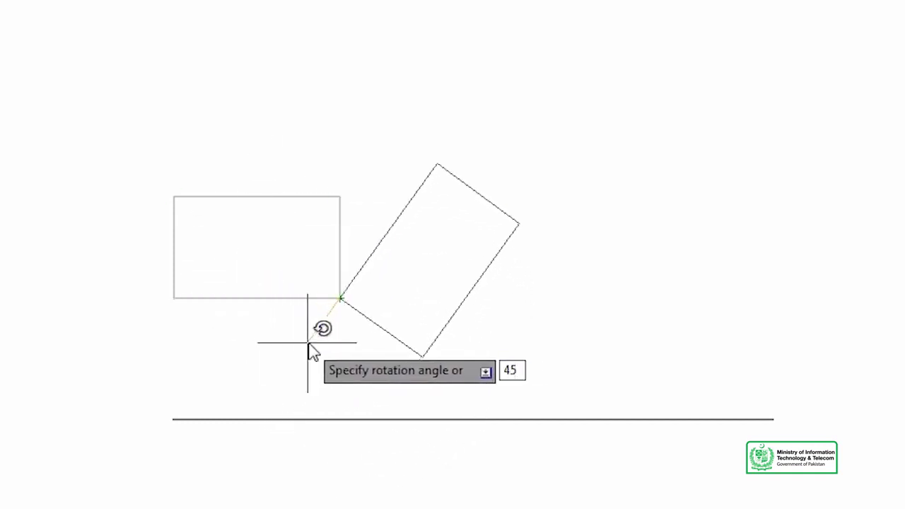
pyautogui.press('Return')
pyautogui.press('Return')
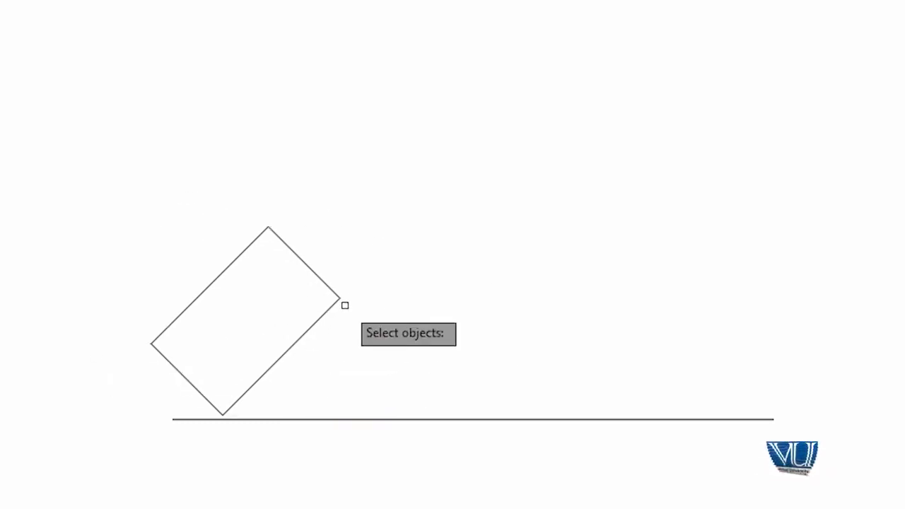
pyautogui.press('Escape')
# Select the tilted rectangle using several selection windows
pyautogui.click(467, 148)
pyautogui.click(265, 297)
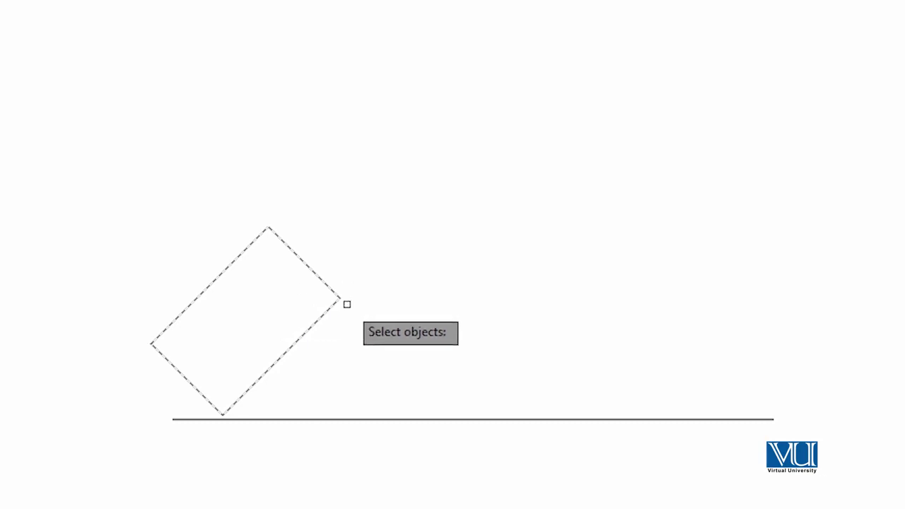
pyautogui.click(487, 234)
pyautogui.click(351, 298)
pyautogui.click(400, 258)
pyautogui.click(322, 306)
pyautogui.click(436, 261)
pyautogui.press('Escape')
pyautogui.click(337, 295)
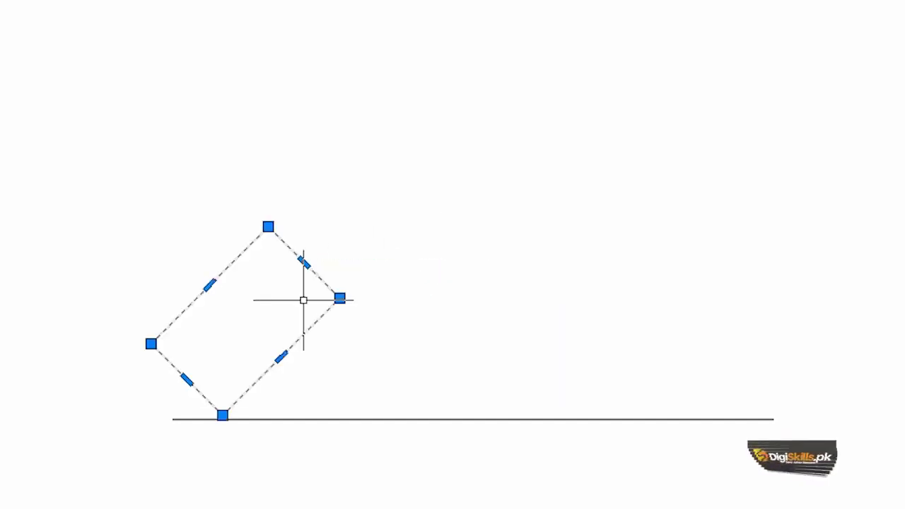
# Delete the tilted rectangle and draw a new upright rectangle in its place
pyautogui.press('Delete')
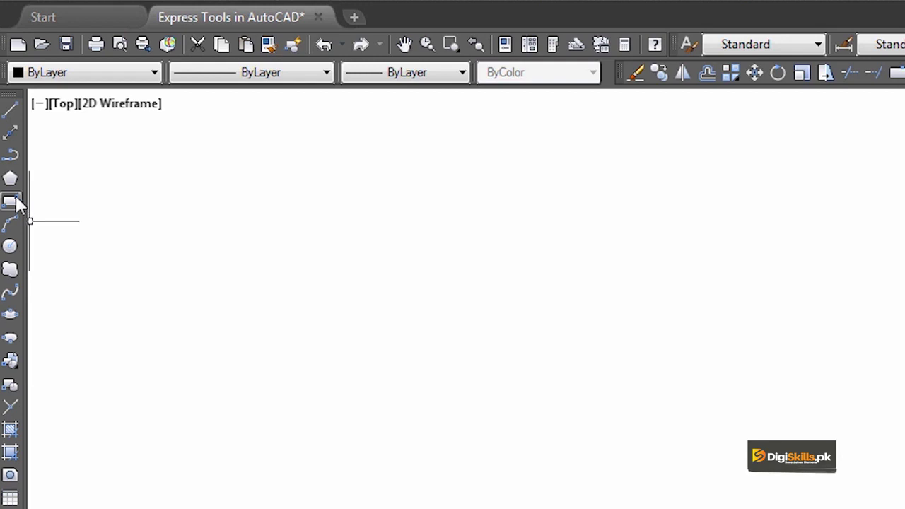
pyautogui.click(17, 204)
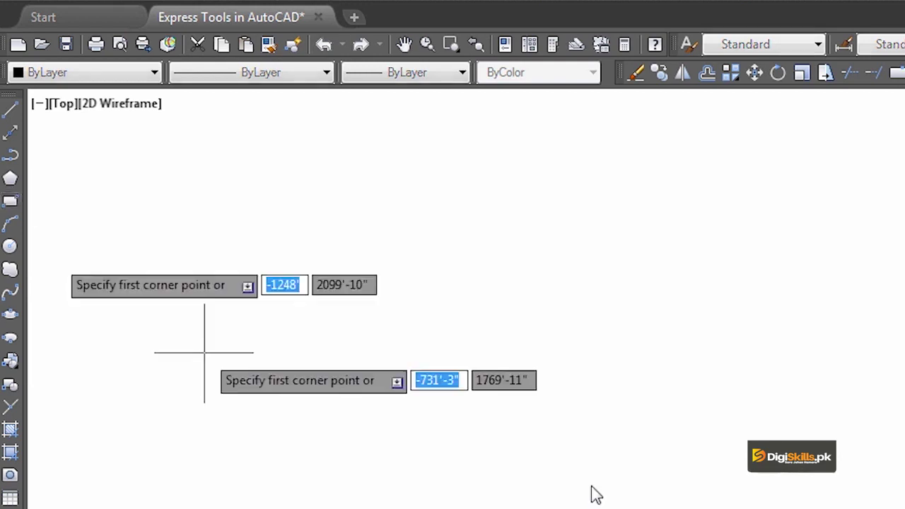
pyautogui.click(573, 412)
pyautogui.click(716, 495)
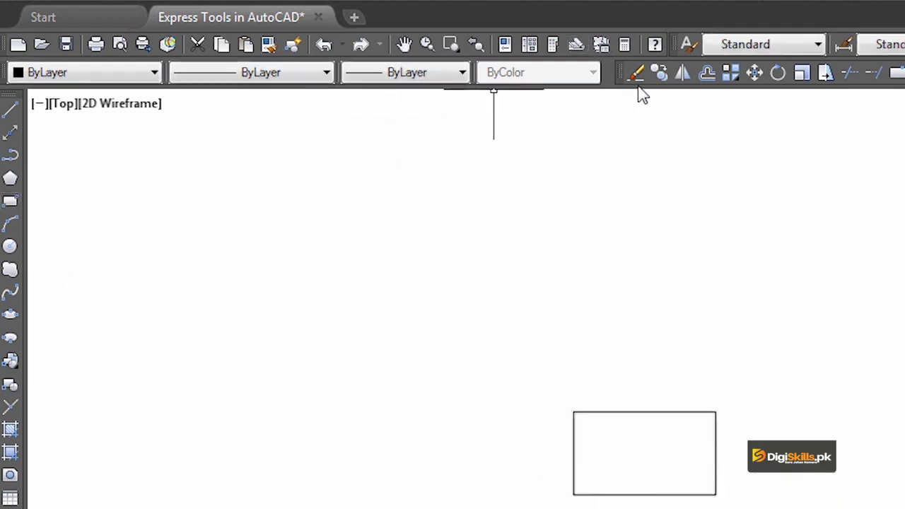
# Start rotating the new rectangle, cancel to keep it upright, and select it
pyautogui.click(657, 72)
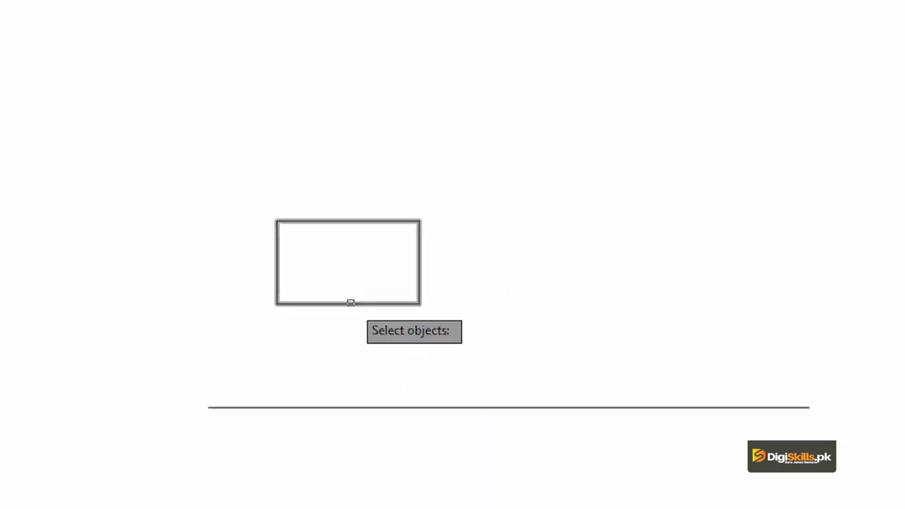
pyautogui.press('Return')
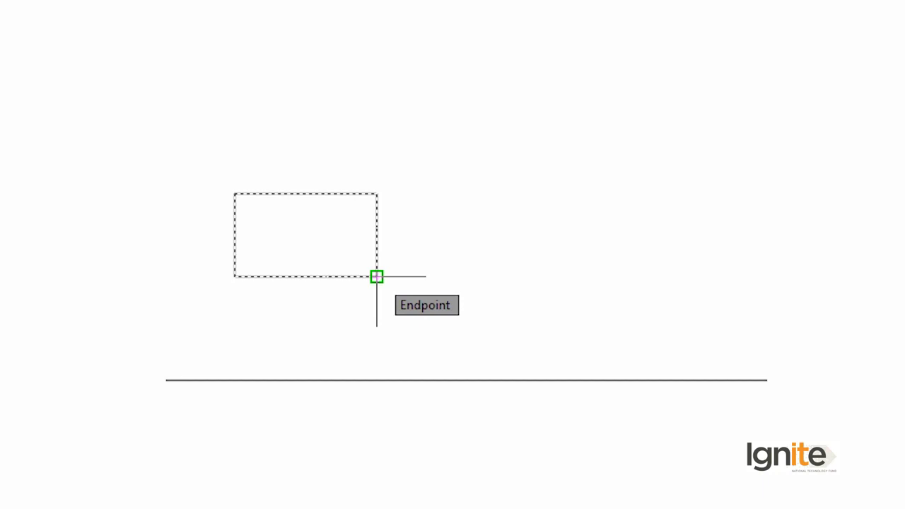
pyautogui.click(377, 193)
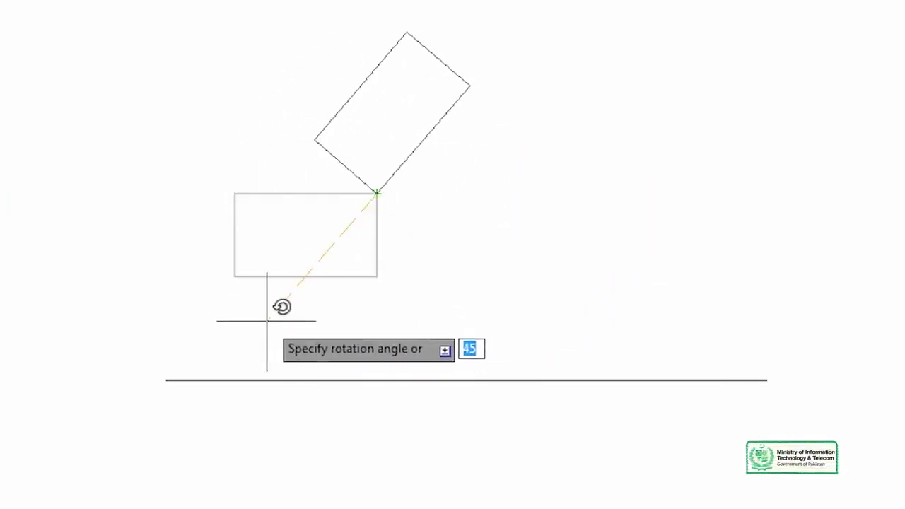
pyautogui.press('Escape')
pyautogui.click(467, 165)
pyautogui.click(196, 297)
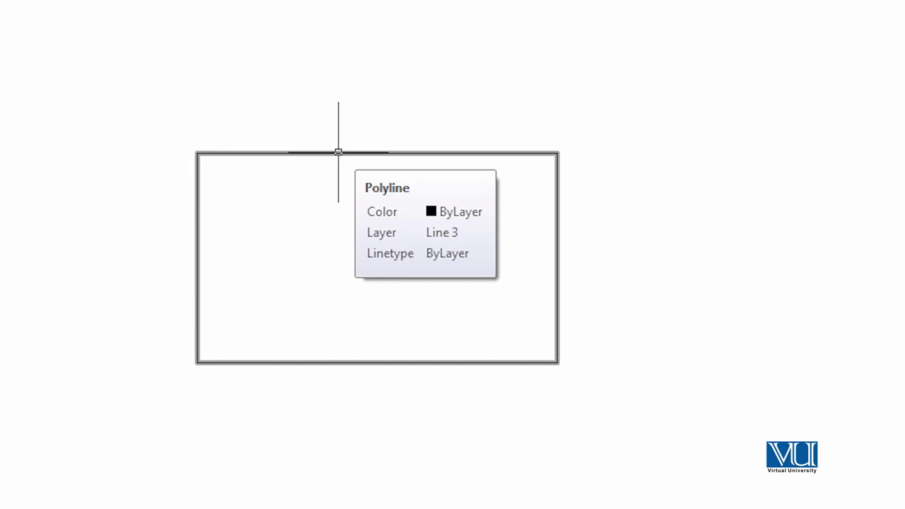
# Try STRETCH on the rectangle, then cancel it
pyautogui.click(382, 152)
pyautogui.press('Escape')
pyautogui.write('S')
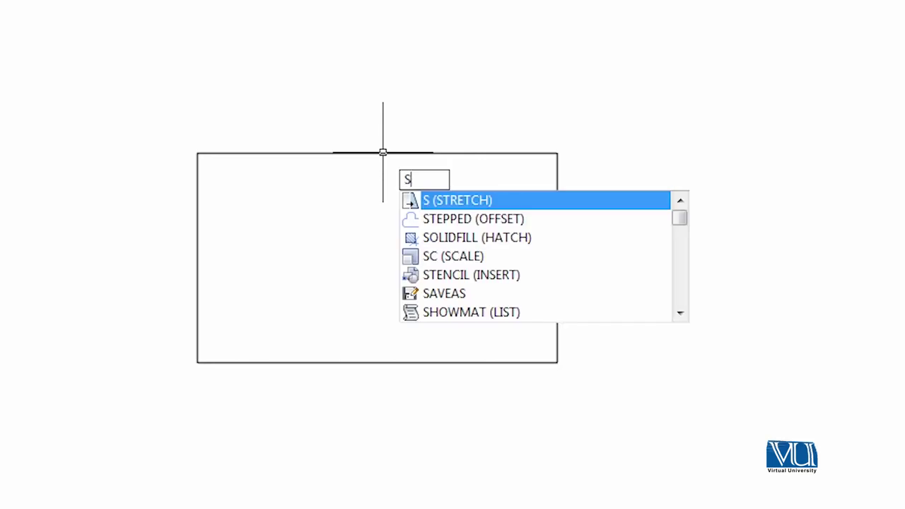
pyautogui.press('Return')
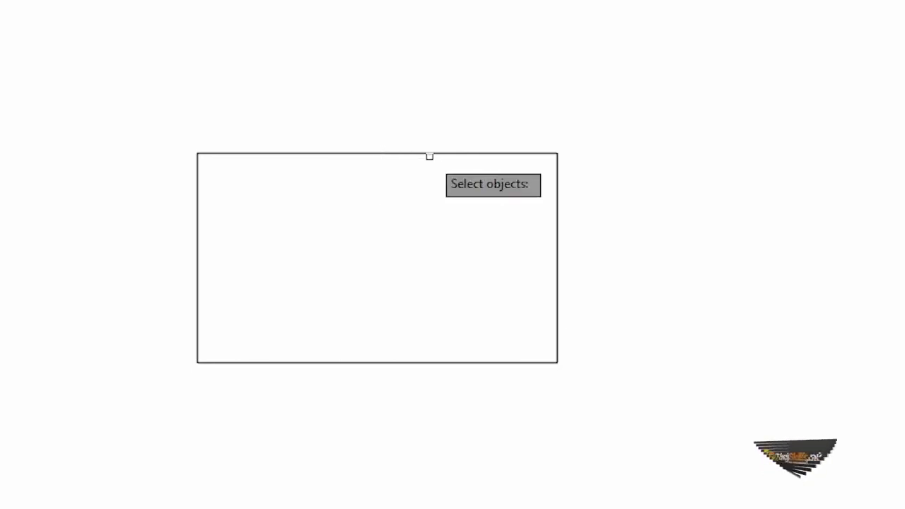
pyautogui.click(435, 152)
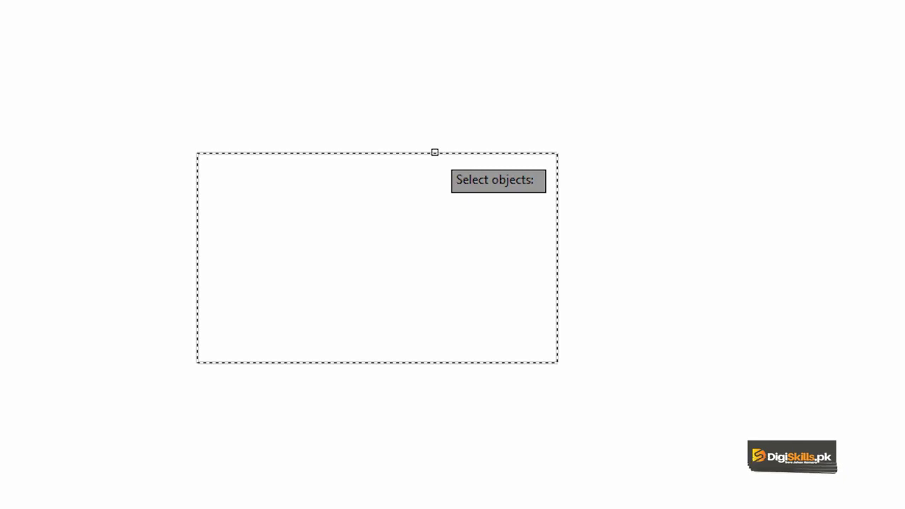
pyautogui.press('Return')
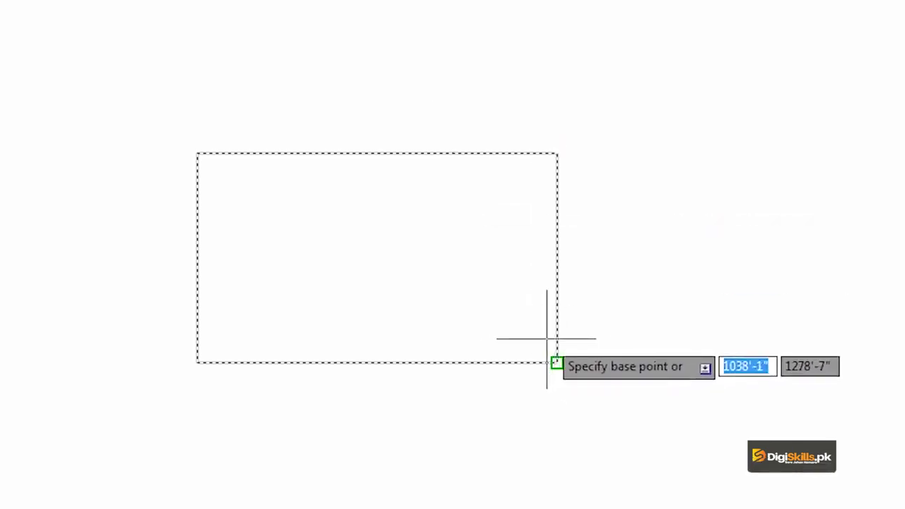
pyautogui.press('Escape')
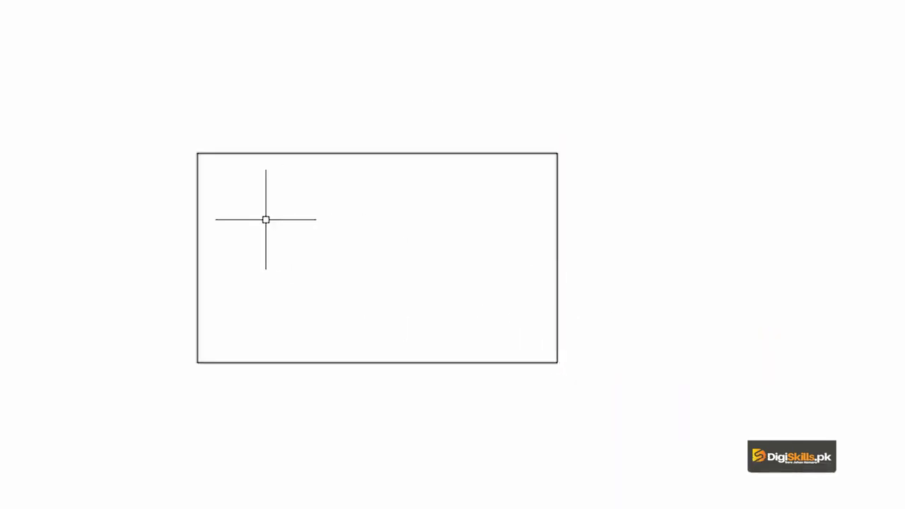
# Drag the left-edge, right-edge and top-right corner grips to narrow the rectangle
pyautogui.click(338, 152)
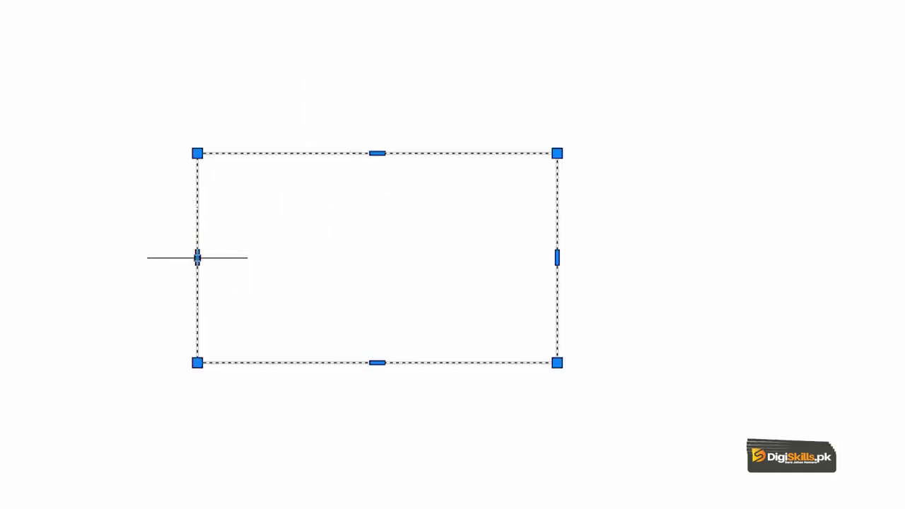
pyautogui.click(198, 258)
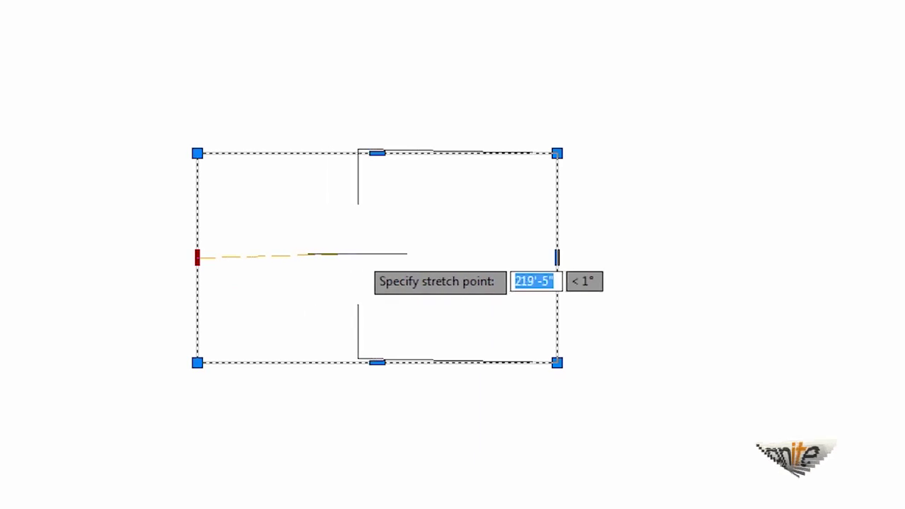
pyautogui.click(370, 255)
pyautogui.click(557, 258)
pyautogui.click(807, 256)
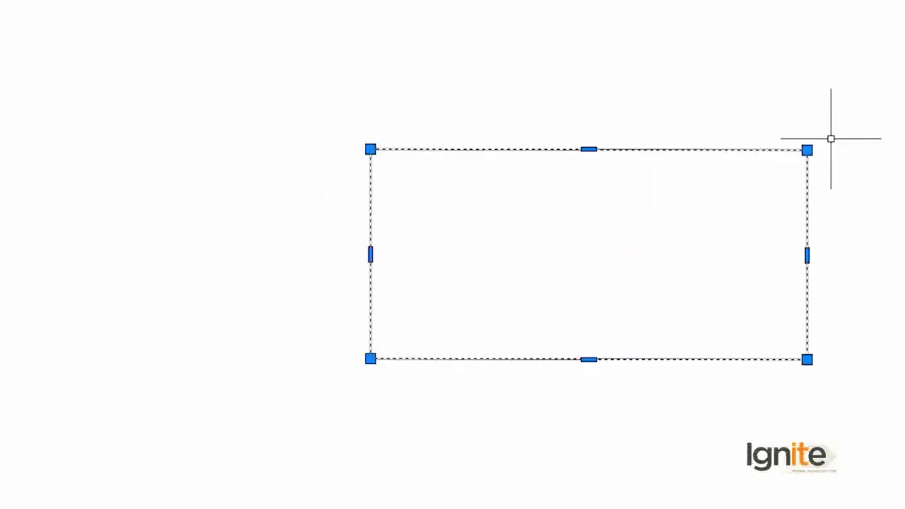
pyautogui.click(806, 150)
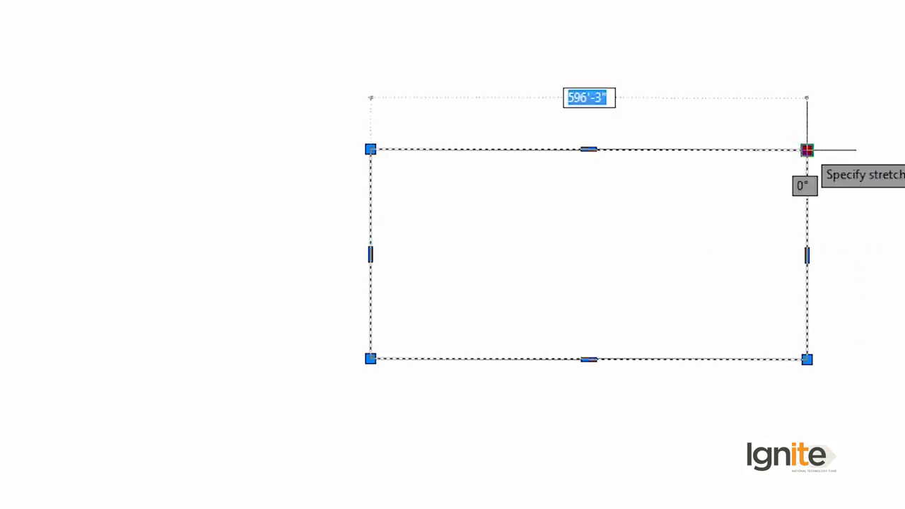
pyautogui.click(640, 246)
# Move the bottom-left, top-left, bottom-right and top-right corner grips to skew the outline
pyautogui.click(371, 358)
pyautogui.click(491, 281)
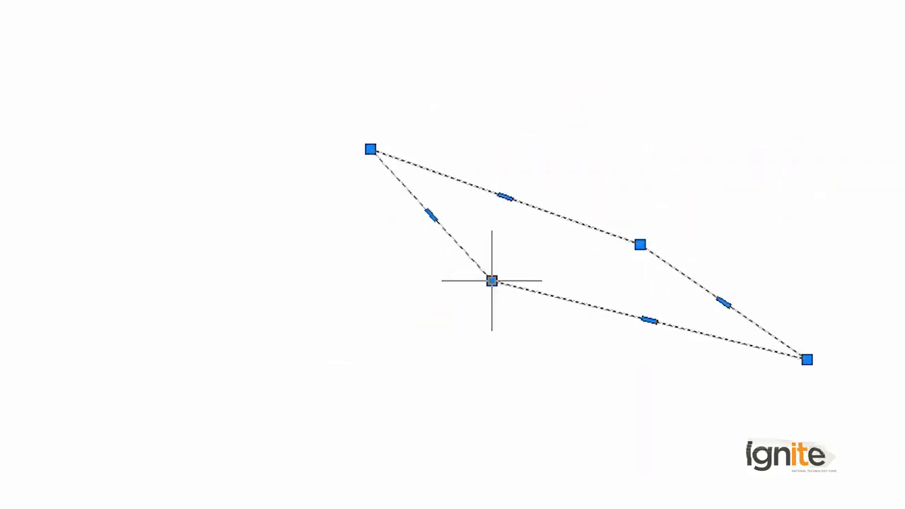
pyautogui.click(370, 150)
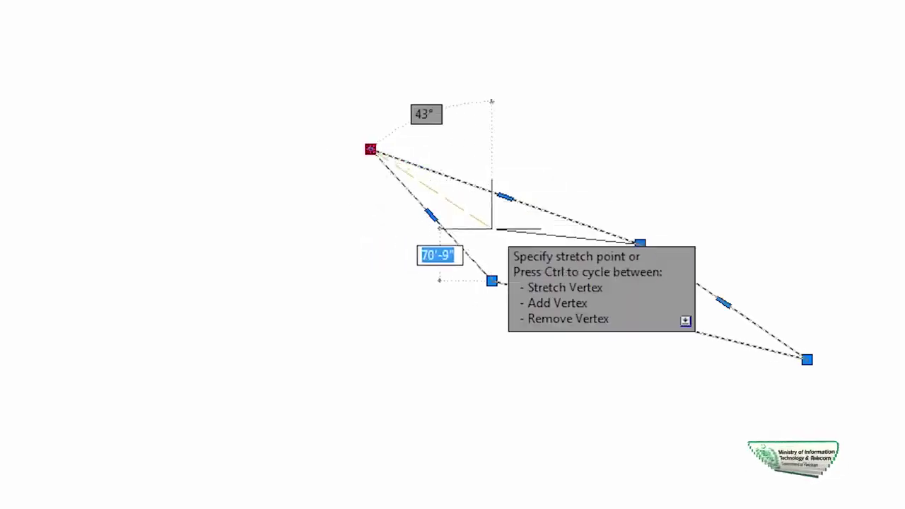
pyautogui.click(491, 229)
pyautogui.click(806, 359)
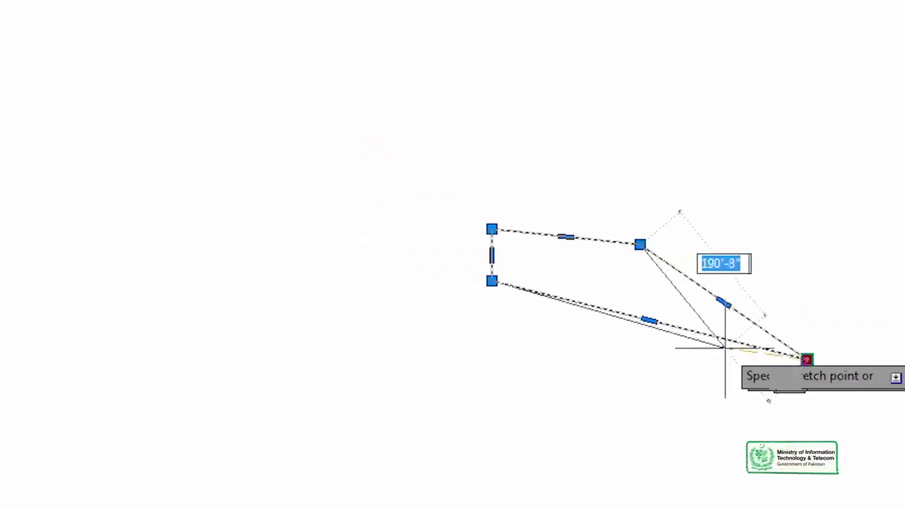
pyautogui.click(606, 273)
pyautogui.click(639, 244)
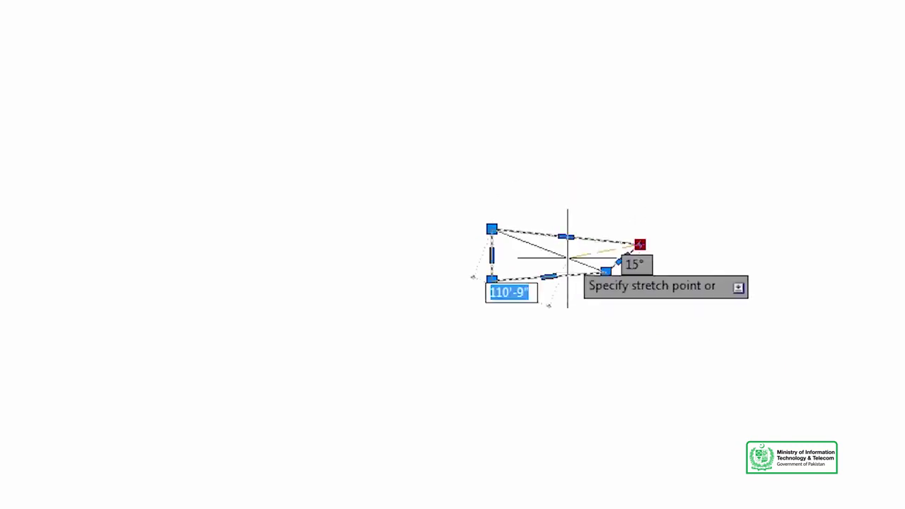
pyautogui.click(536, 244)
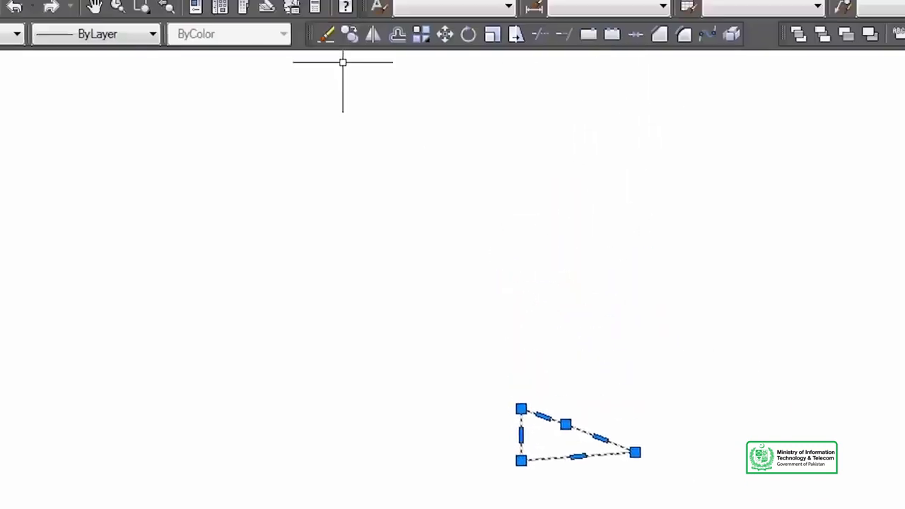
pyautogui.click(227, 33)
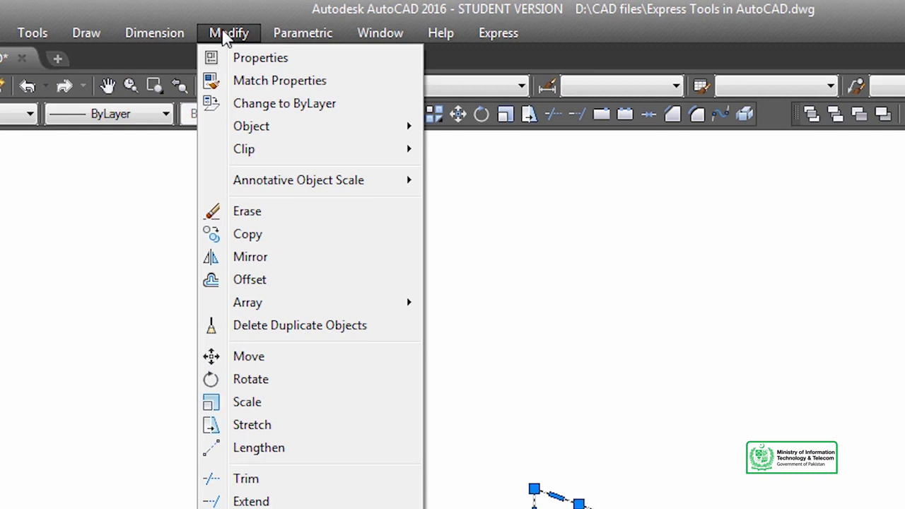
# Delete the reshaped four-sided shape
pyautogui.press('Escape')
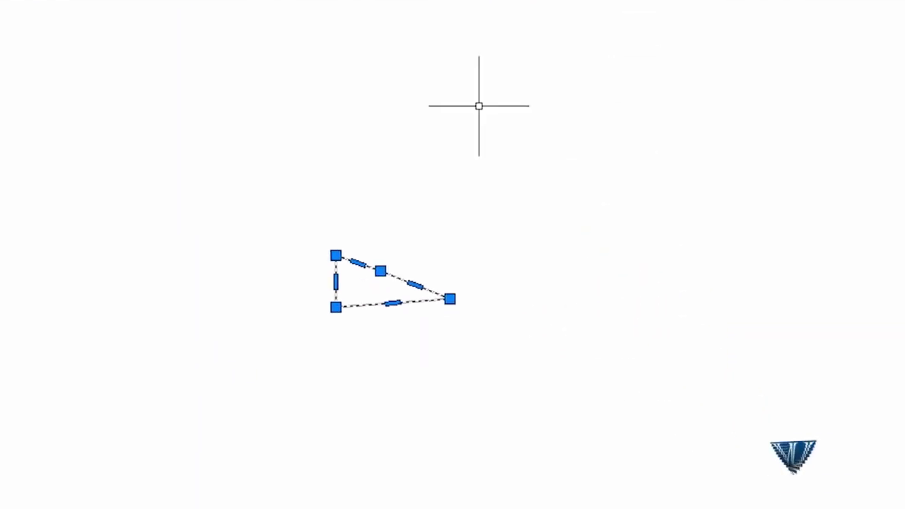
pyautogui.click(551, 164)
pyautogui.click(205, 442)
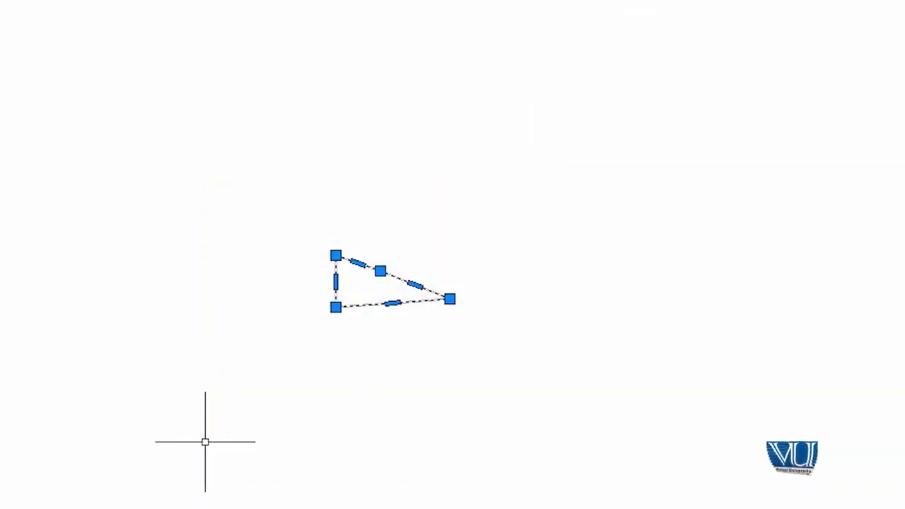
pyautogui.press('Delete')
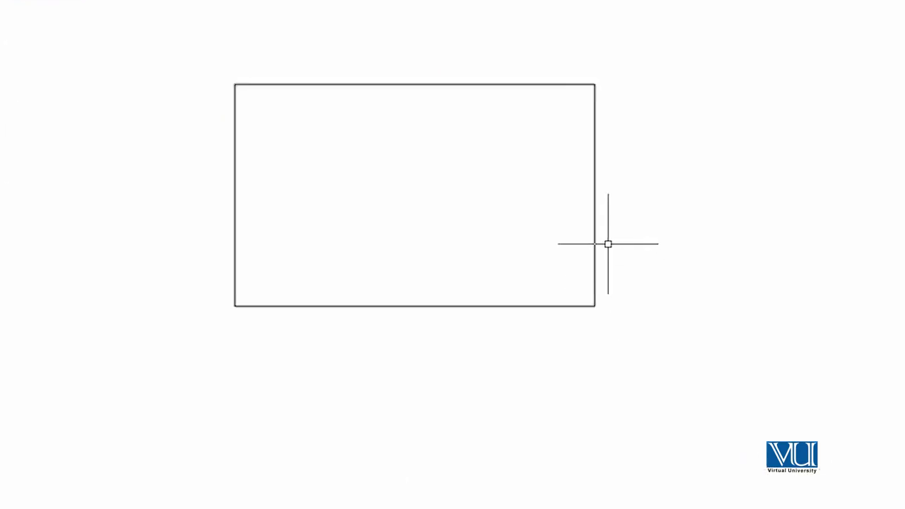
# Grip-edit the rectangle's right corners into a five-sided outline
pyautogui.click(593, 243)
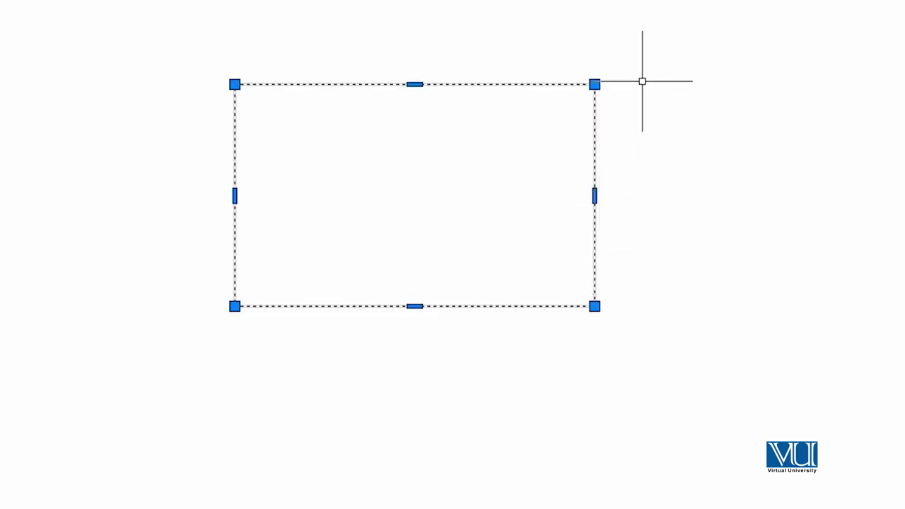
pyautogui.click(594, 84)
pyautogui.click(450, 176)
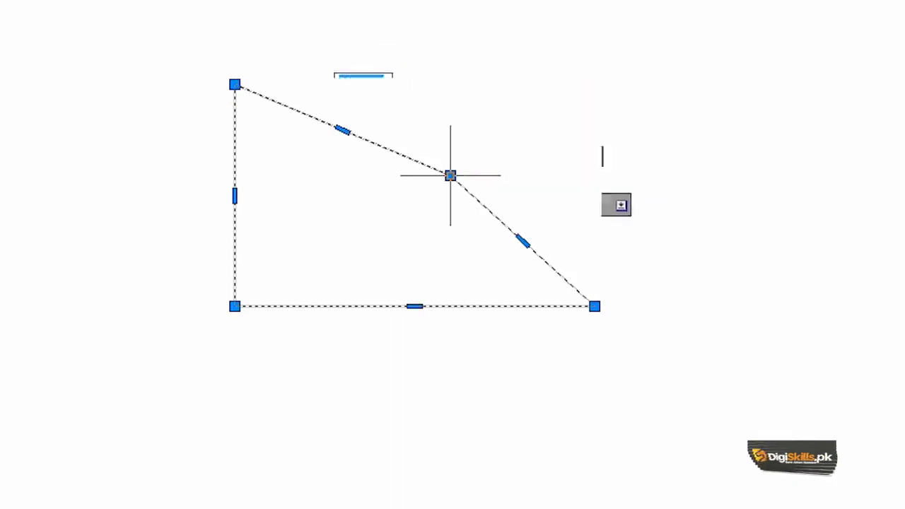
pyautogui.click(594, 306)
pyautogui.click(372, 262)
# Delete the five-sided shape and the horizontal line, leaving the canvas empty
pyautogui.scroll(-2, 423, 171)
pyautogui.moveTo(560, 189); pyautogui.dragTo(478, 186, button='middle')
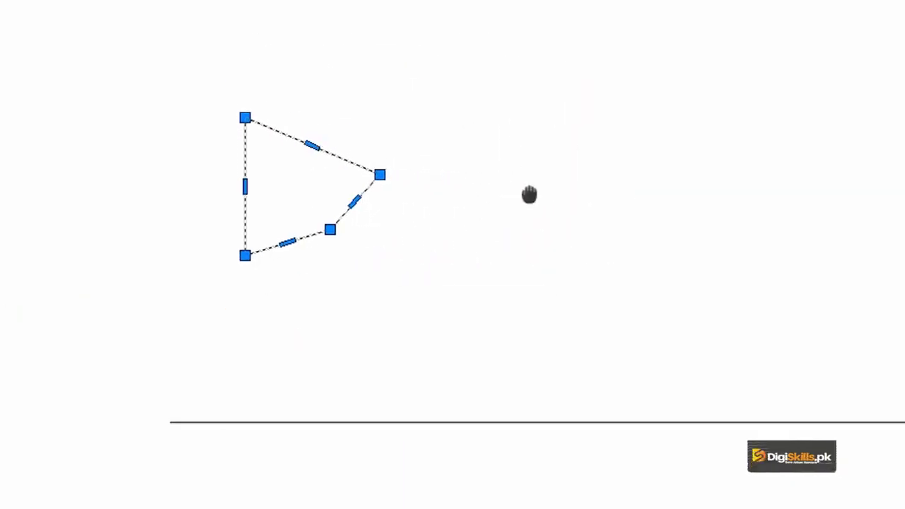
pyautogui.click(365, 1)
pyautogui.click(149, 304)
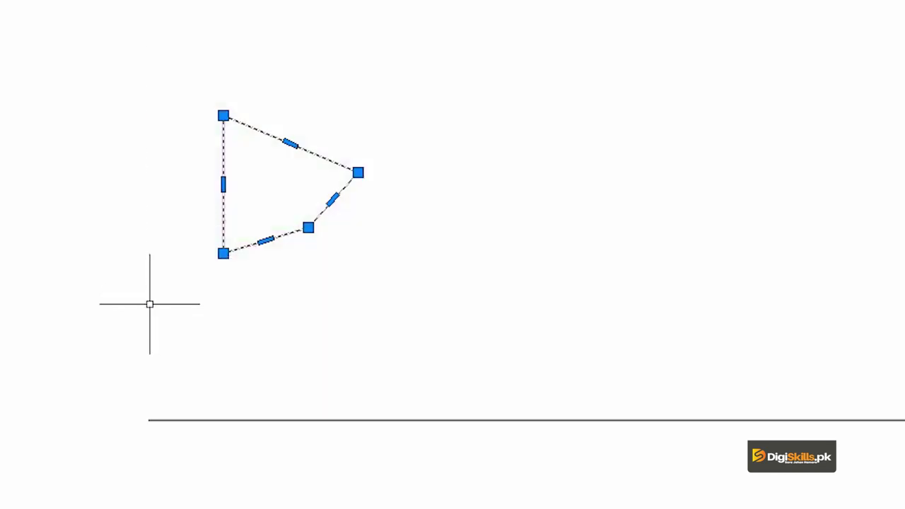
pyautogui.press('Delete')
pyautogui.click(774, 326)
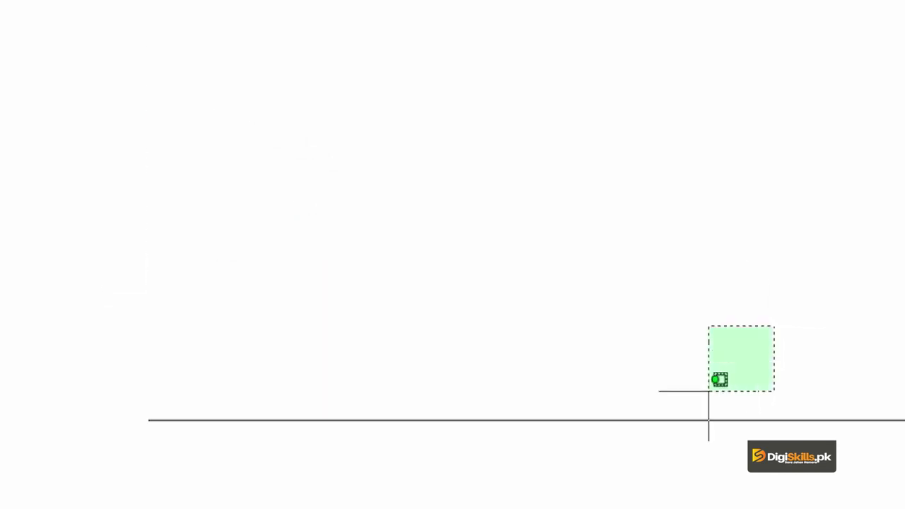
pyautogui.click(637, 452)
pyautogui.press('Delete')
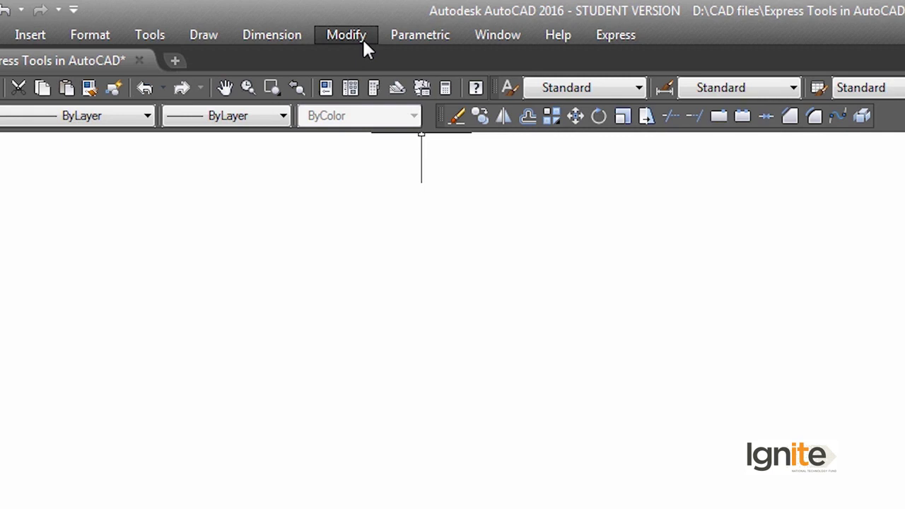
# Dismiss the Modify menu and launch ARRAY with the AR alias
pyautogui.click(345, 38)
pyautogui.moveTo(365, 304)
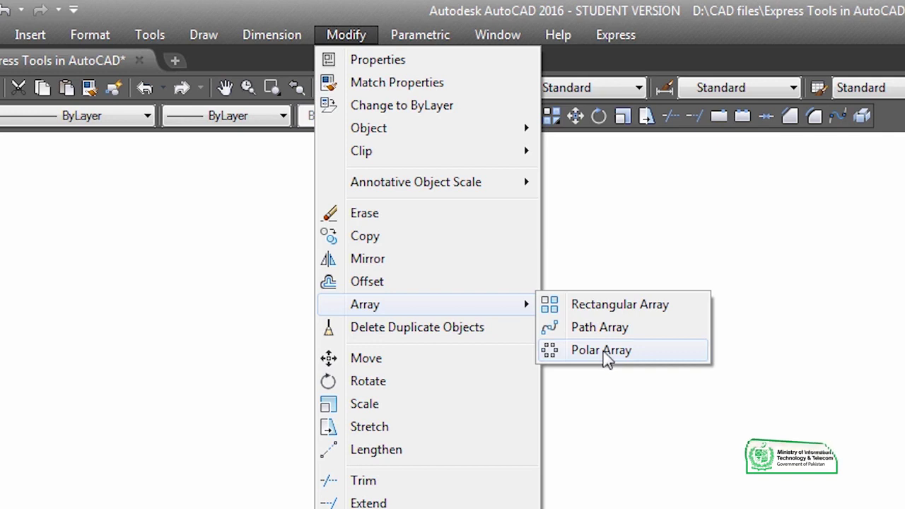
pyautogui.click(892, 357)
pyautogui.click(751, 452)
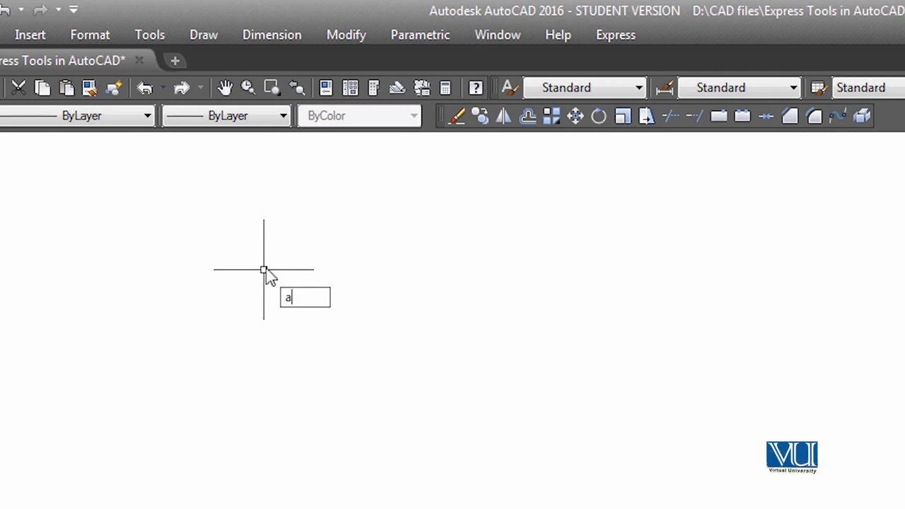
pyautogui.write('r')
pyautogui.press('Return')
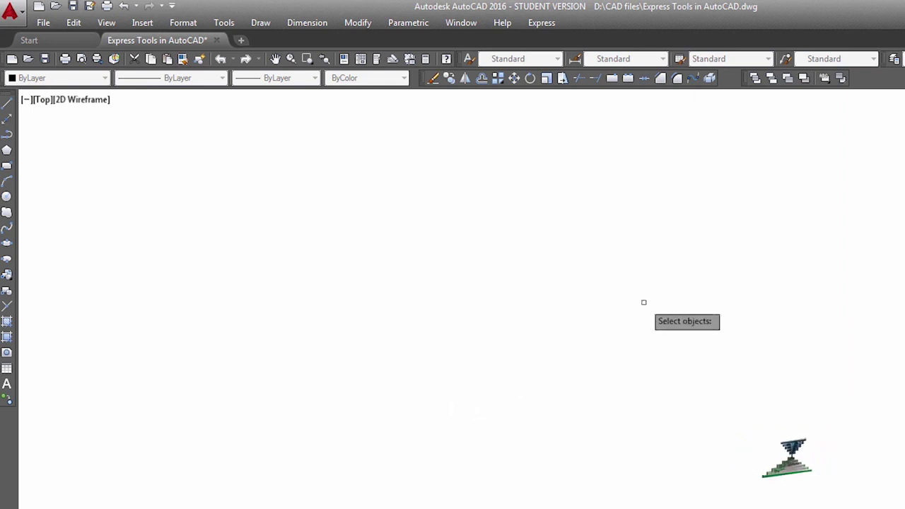
# Cancel the pending array and draw a new rectangle
pyautogui.press('Escape')
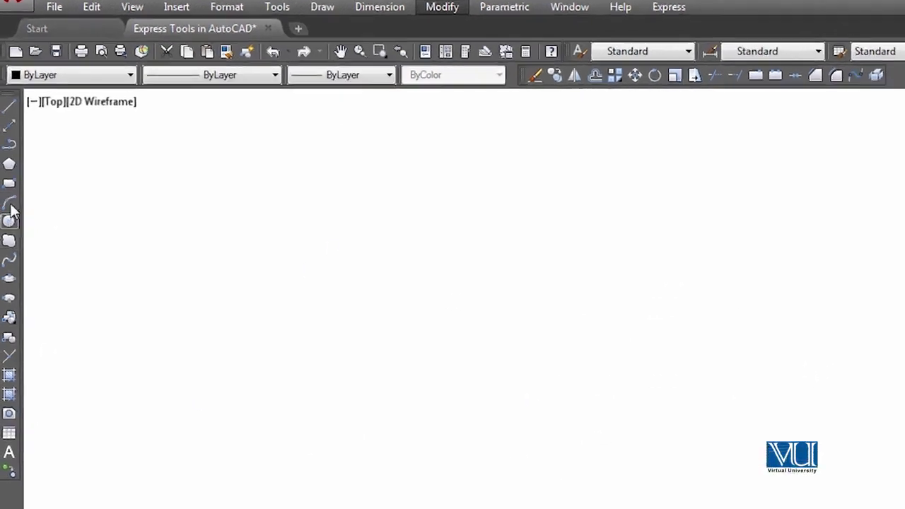
pyautogui.click(5, 201)
pyautogui.click(499, 478)
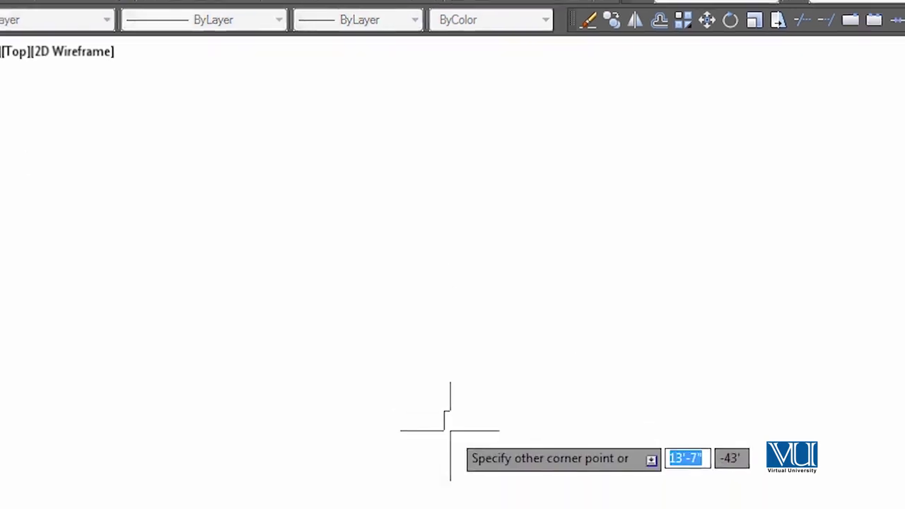
pyautogui.click(396, 309)
pyautogui.moveTo(410, 251); pyautogui.dragTo(556, 352, button='middle')
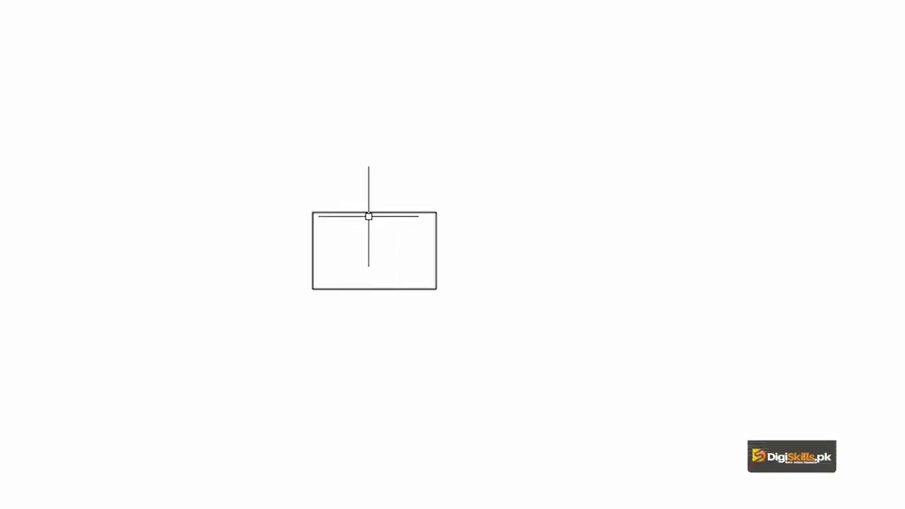
# Start ARRAY with AR and pick the rectangle as the object to repeat
pyautogui.write('AR')
pyautogui.press('Return')
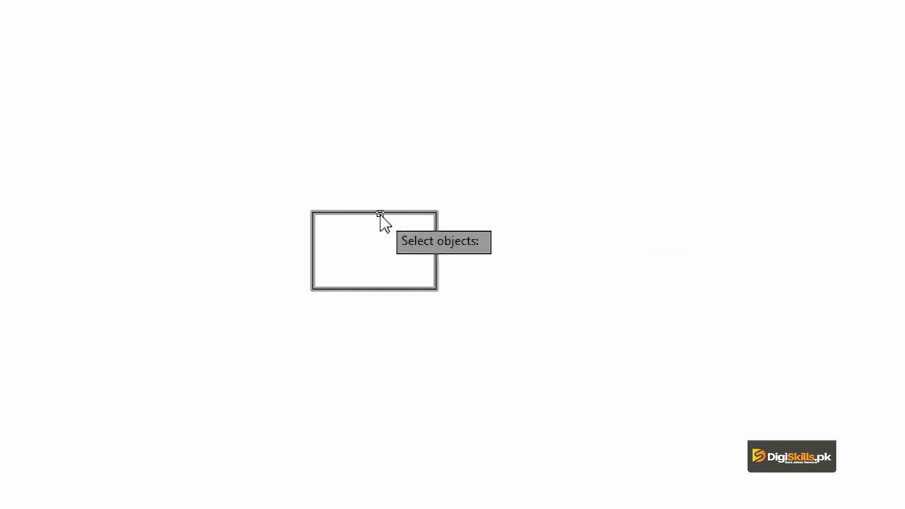
pyautogui.click(373, 211)
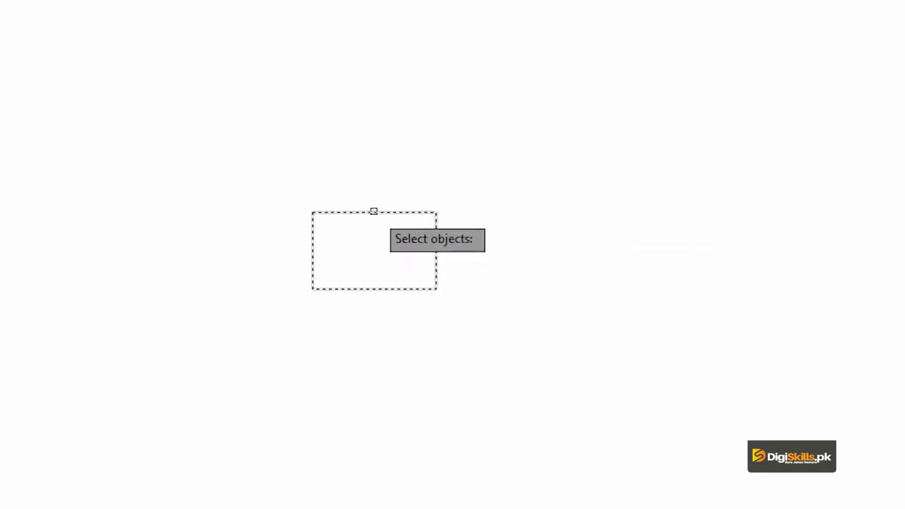
pyautogui.press('Return')
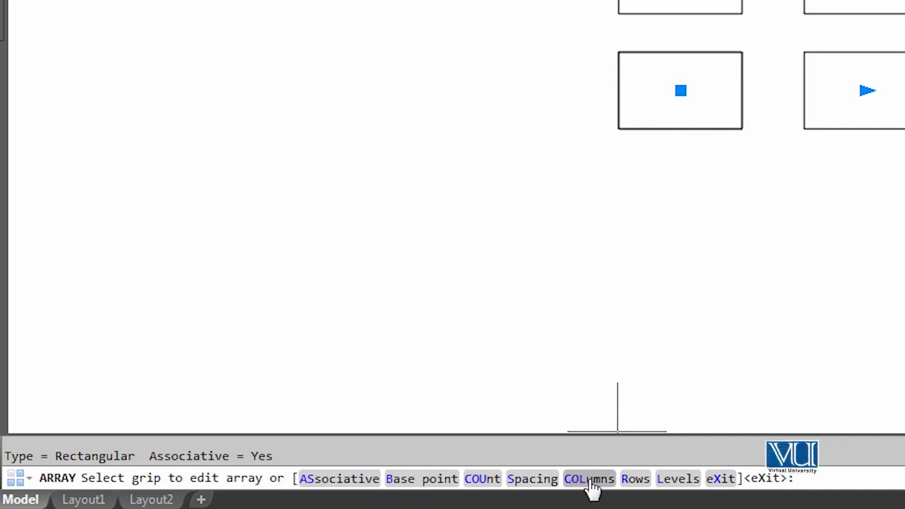
# Set the array's column count to 10 via the COLumns option
pyautogui.click(592, 480)
pyautogui.write('10')
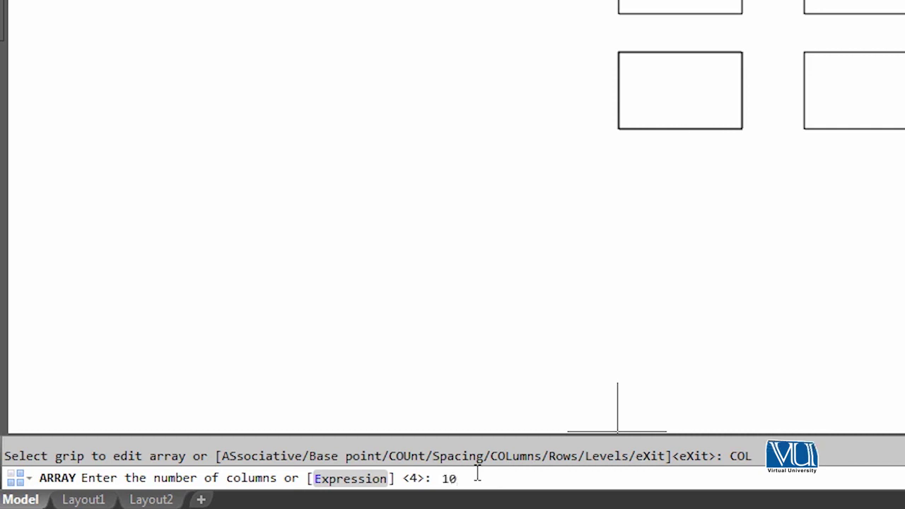
pyautogui.press('Return')
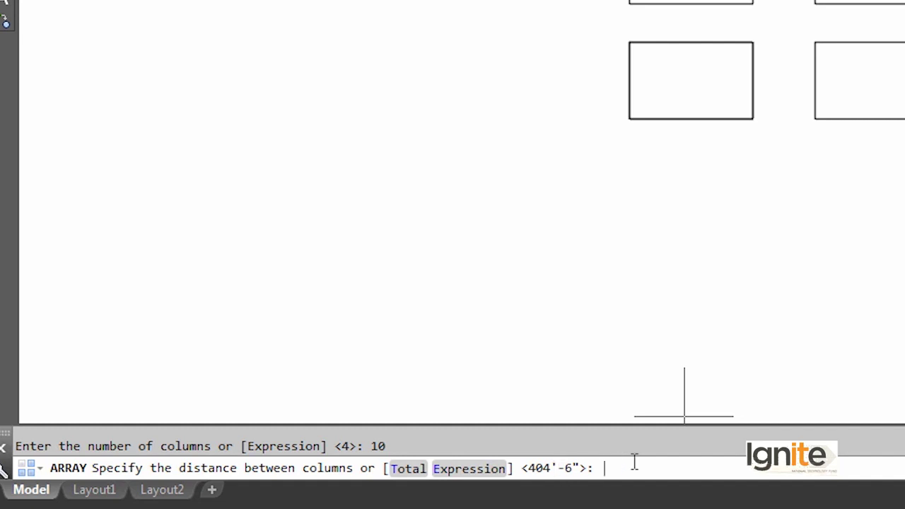
# Accept the default column spacing for the 10 array columns
pyautogui.press('Return')
pyautogui.scroll(-2, 418, 292)
pyautogui.moveTo(417, 293); pyautogui.dragTo(420, 263, button='middle')
pyautogui.scroll(4, 420, 263)
pyautogui.scroll(-2, 333, 260)
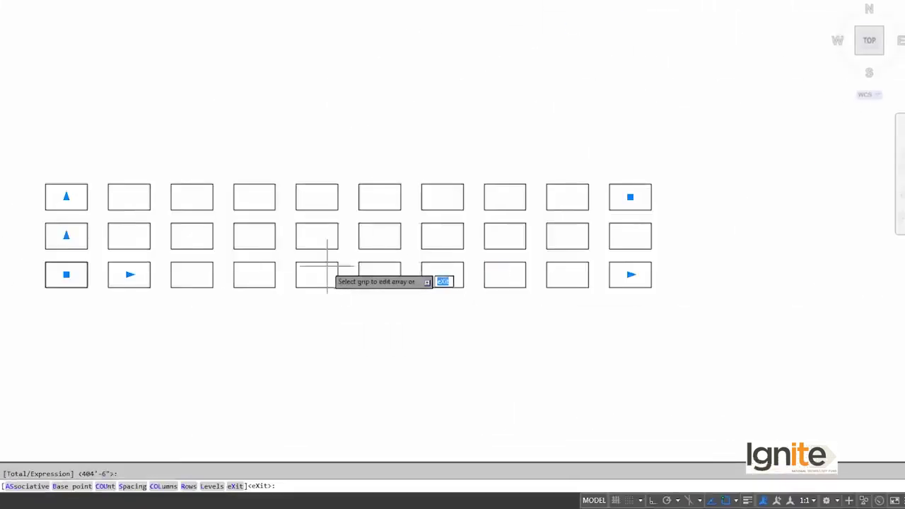
# Set the array to 8 rows with default row spacing and end the ARRAY command
pyautogui.click(188, 485)
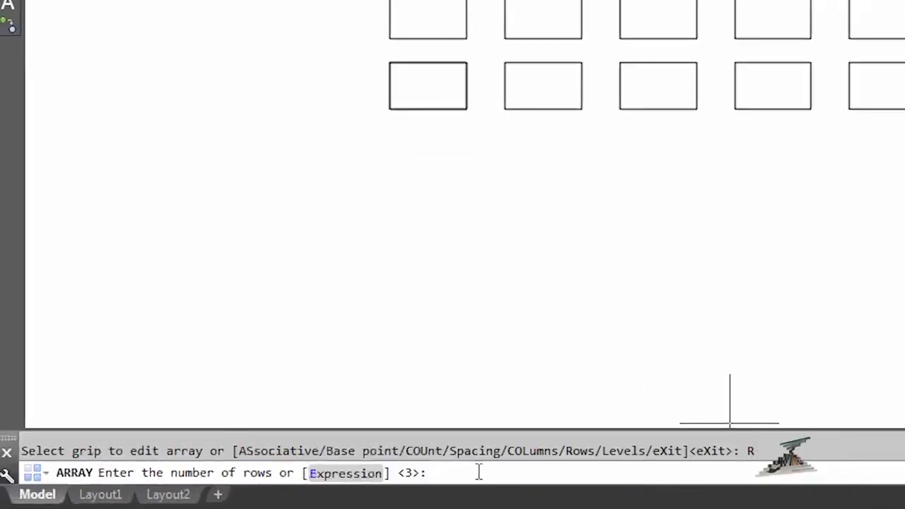
pyautogui.write('8')
pyautogui.press('Return')
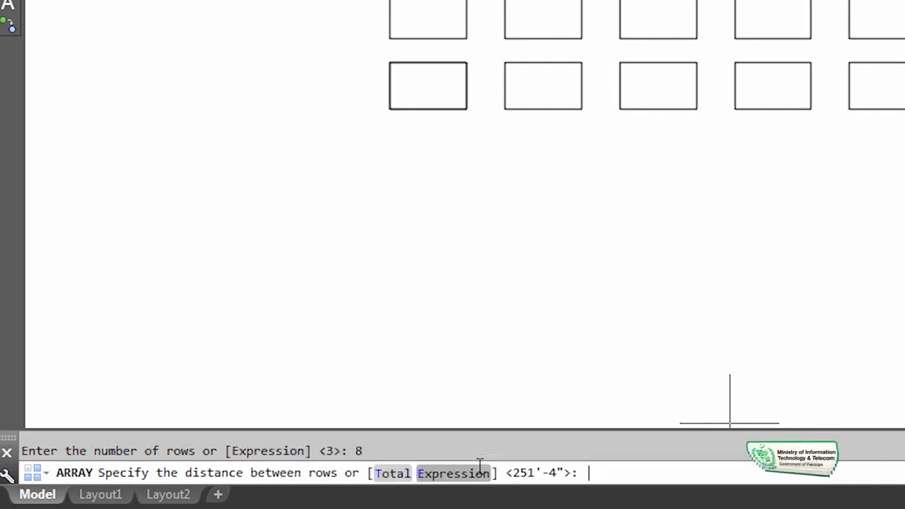
pyautogui.moveTo(691, 29); pyautogui.dragTo(692, 190, button='middle')
pyautogui.scroll(-2, 403, 272)
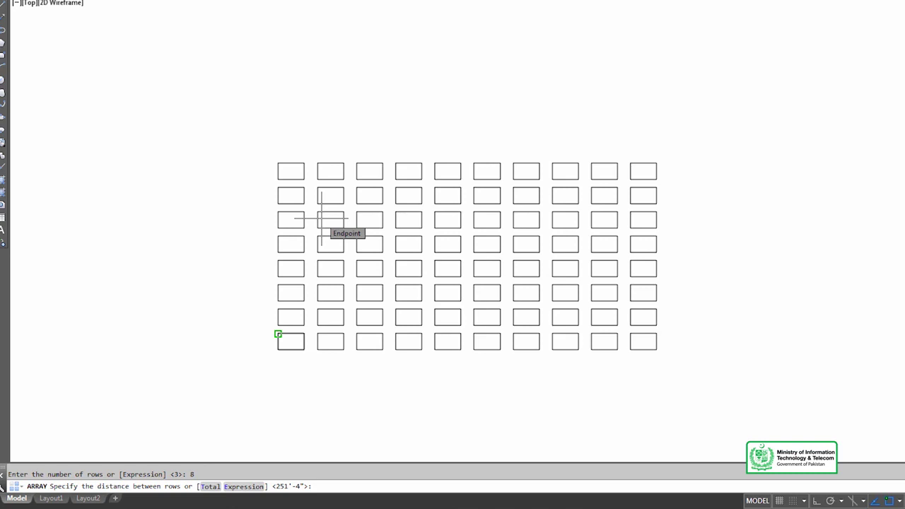
pyautogui.press('Escape')
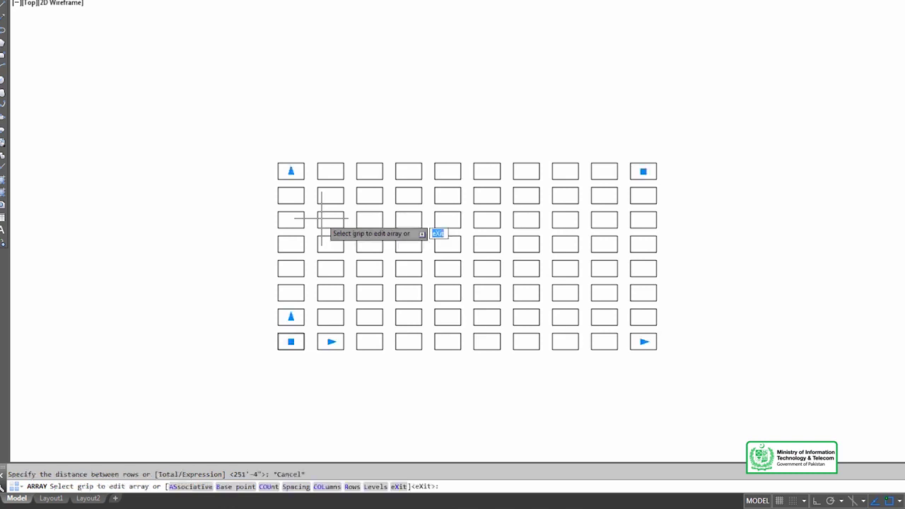
pyautogui.scroll(-2, 633, 277)
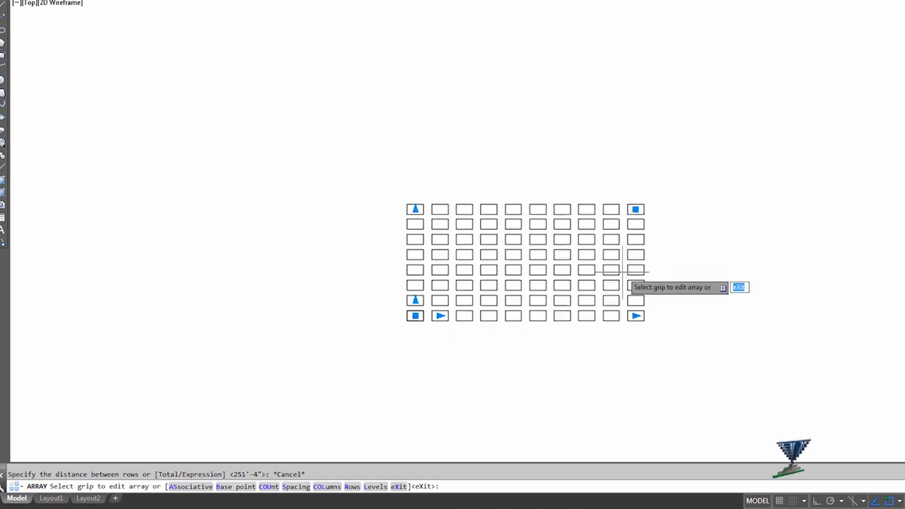
pyautogui.moveTo(612, 264); pyautogui.dragTo(479, 263, button='middle')
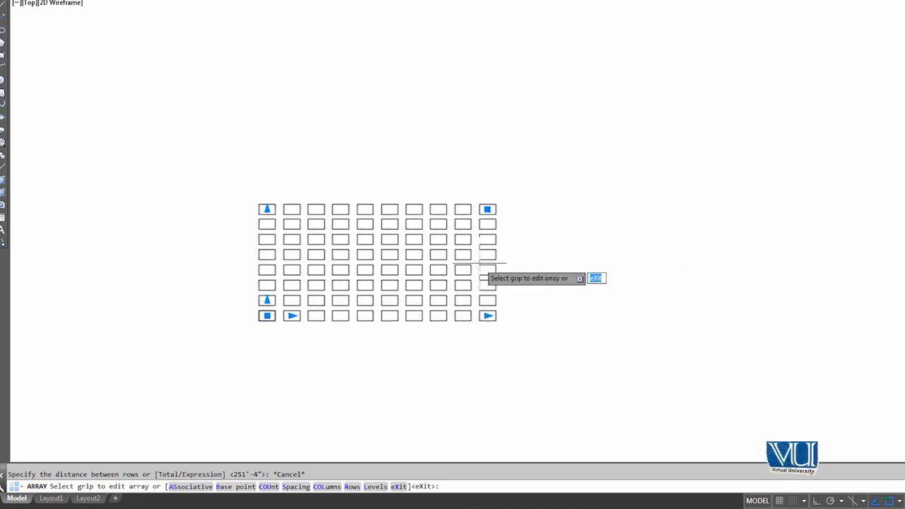
pyautogui.press('Return')
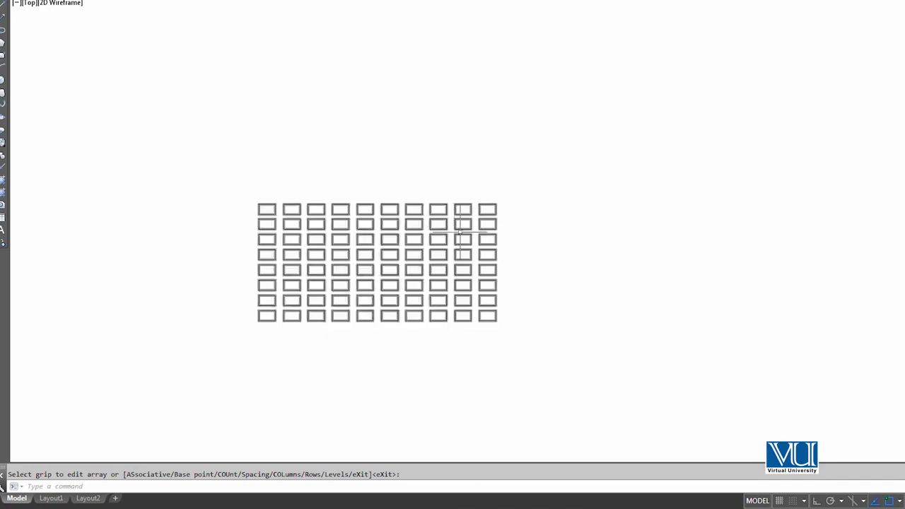
pyautogui.moveTo(493, 224)
pyautogui.mouseDown(button='middle')
pyautogui.moveTo(422, 238)
pyautogui.moveTo(348, 224)
pyautogui.mouseUp(button='middle')
pyautogui.scroll(1, 422, 238)
pyautogui.scroll(-1, 422, 238)
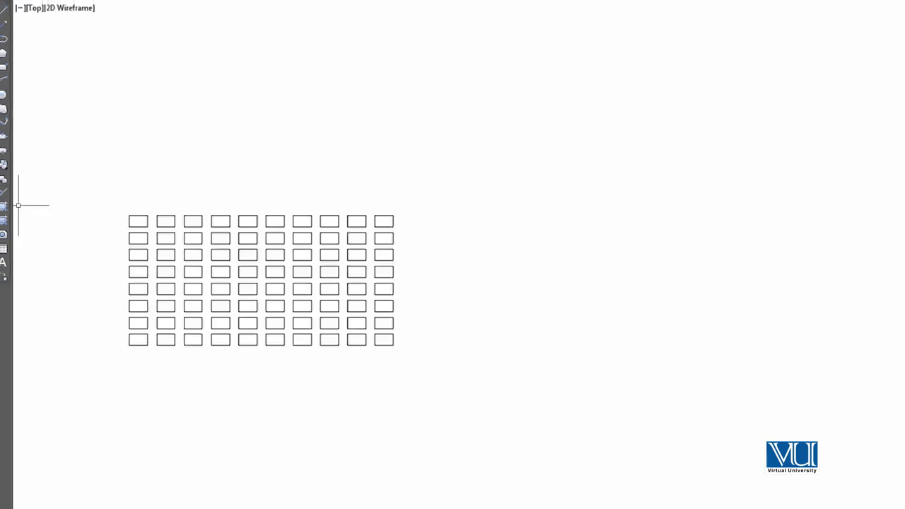
# Draw a rectangle by two corners, then a circle below and left of it
pyautogui.click(3, 55)
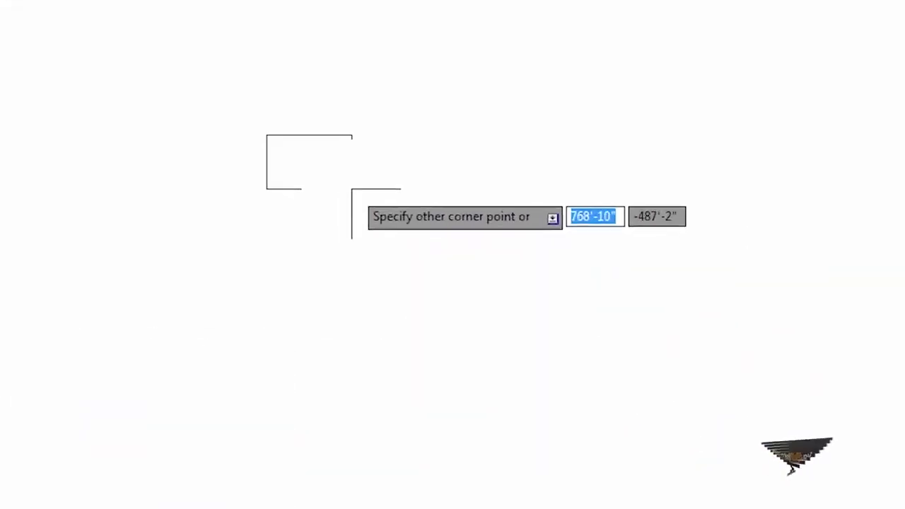
pyautogui.click(346, 194)
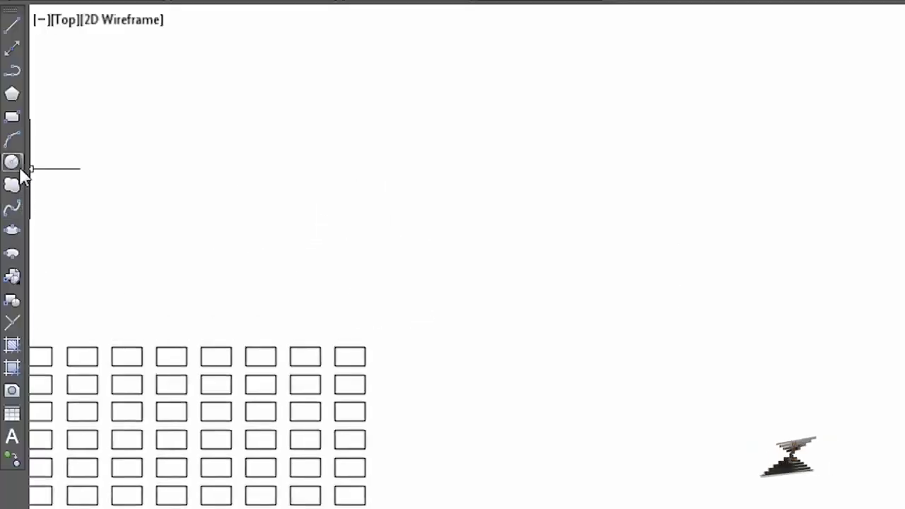
pyautogui.click(12, 162)
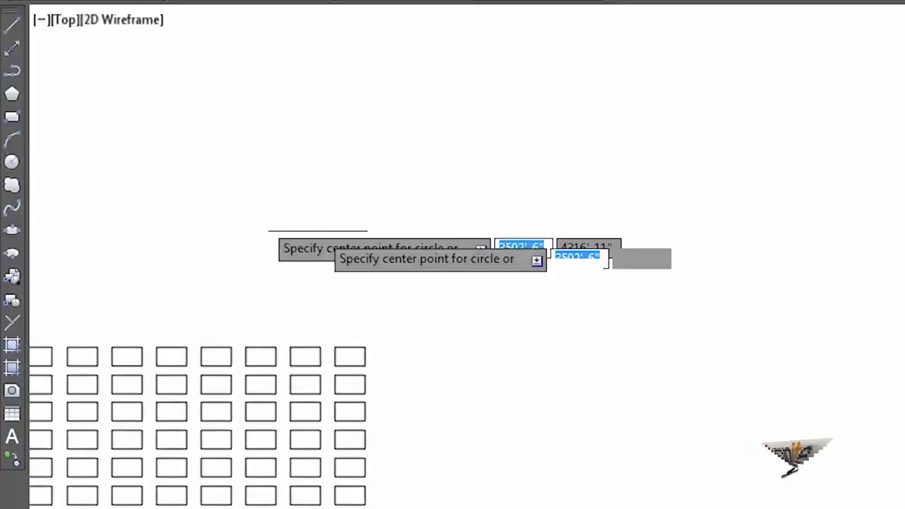
pyautogui.click(311, 276)
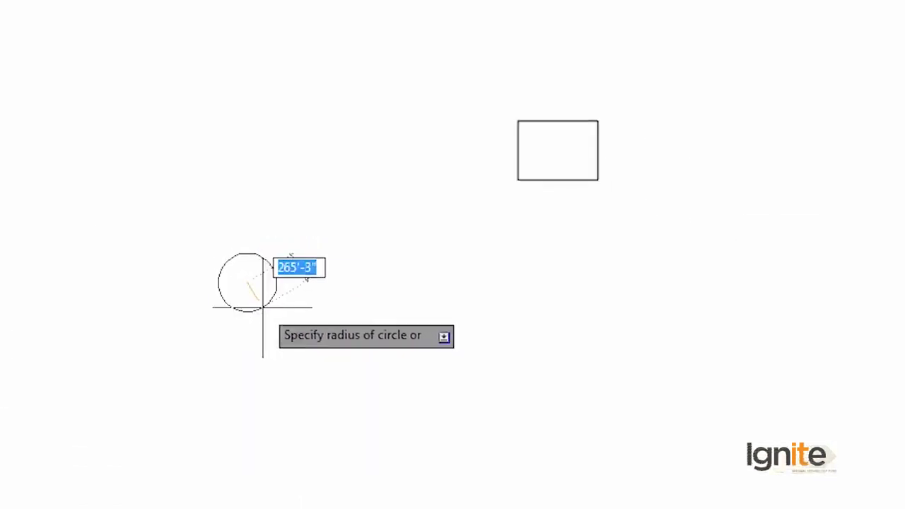
pyautogui.click(273, 303)
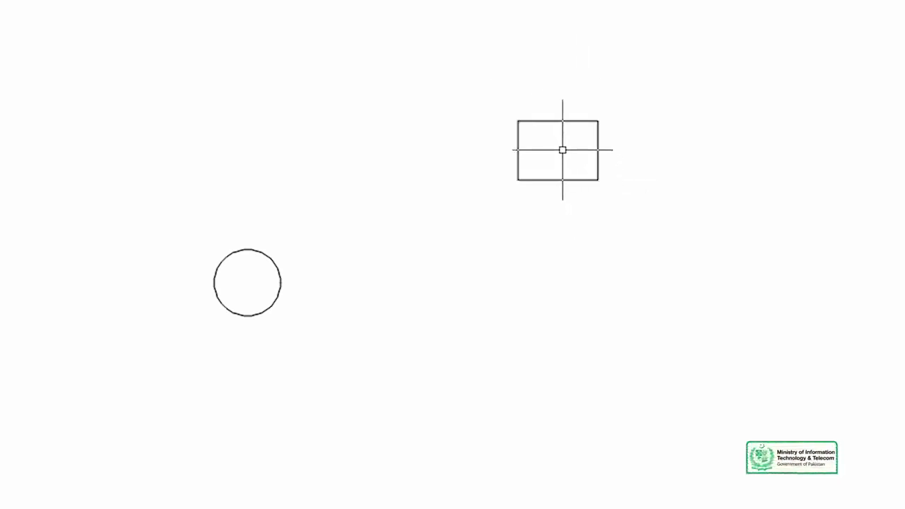
# Start ARRAY on the circle with the POlar type, leaving it at the centre-point prompt
pyautogui.write('ar')
pyautogui.press('Return')
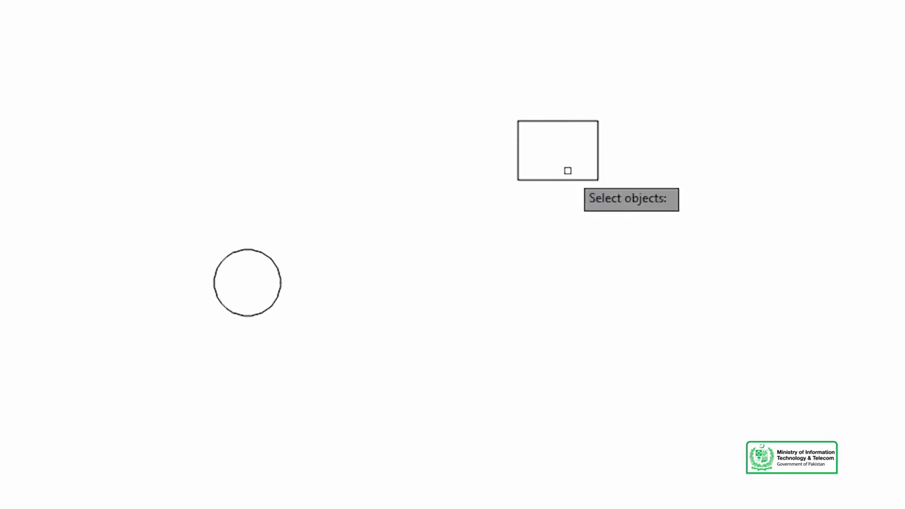
pyautogui.click(270, 261)
pyautogui.press('Return')
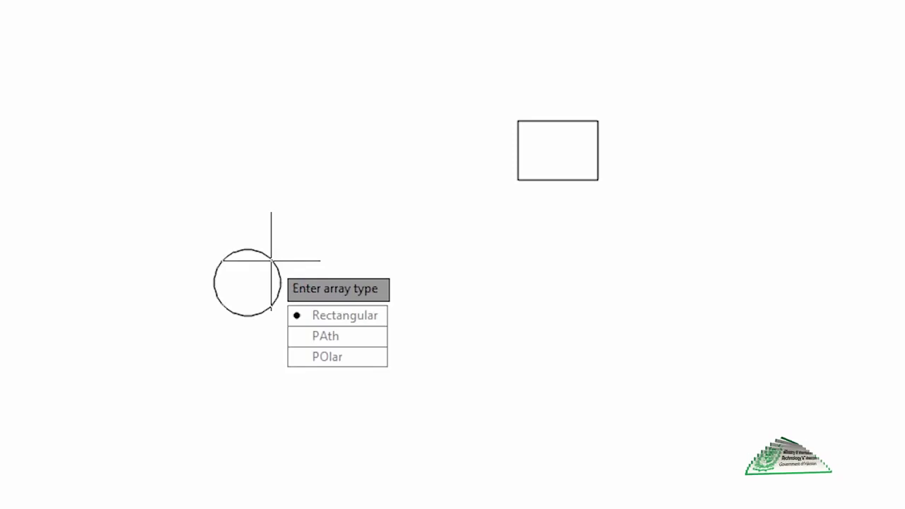
pyautogui.click(341, 362)
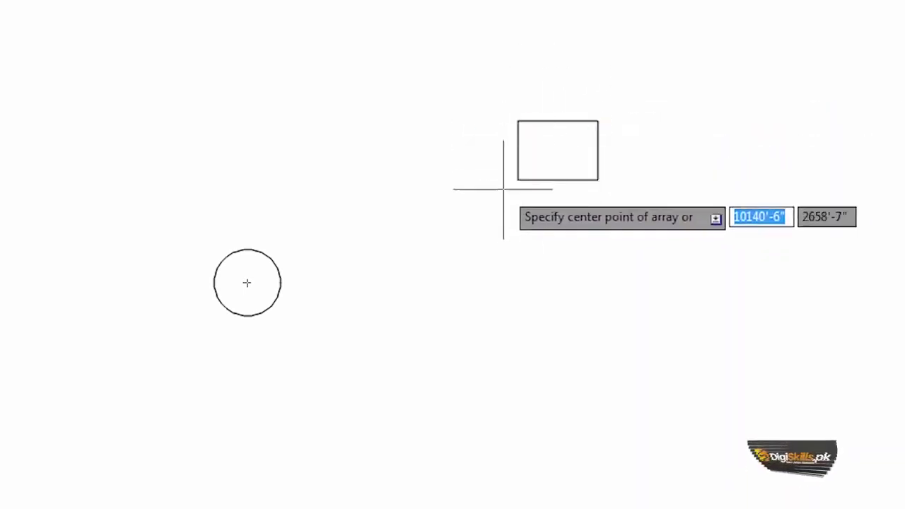
pyautogui.scroll(2, 548, 152)
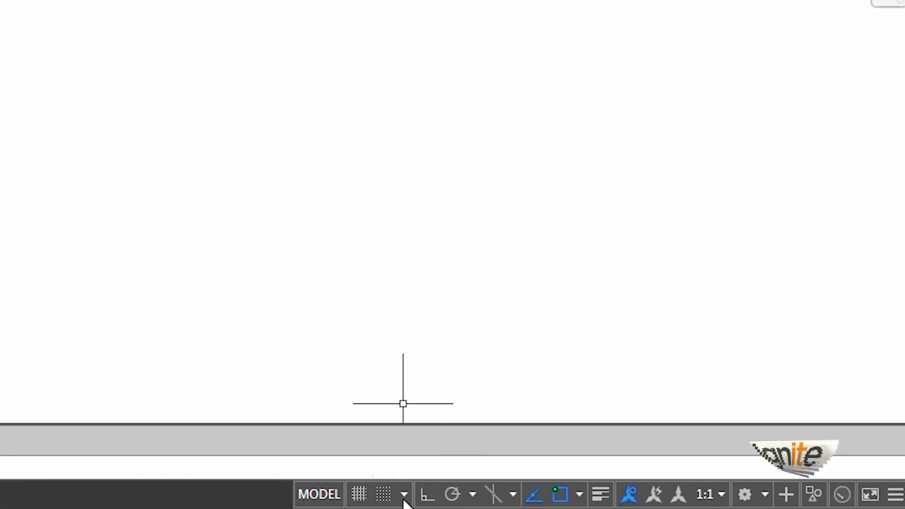
# In Drafting Settings' Object Snap tab, select all snap modes from Endpoint through Parallel
pyautogui.click(403, 494)
pyautogui.click(419, 464)
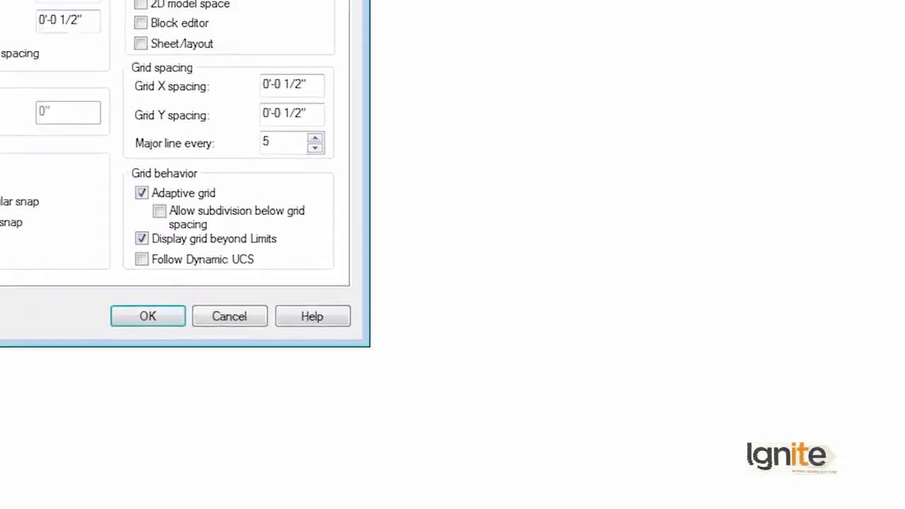
pyautogui.click(320, 70)
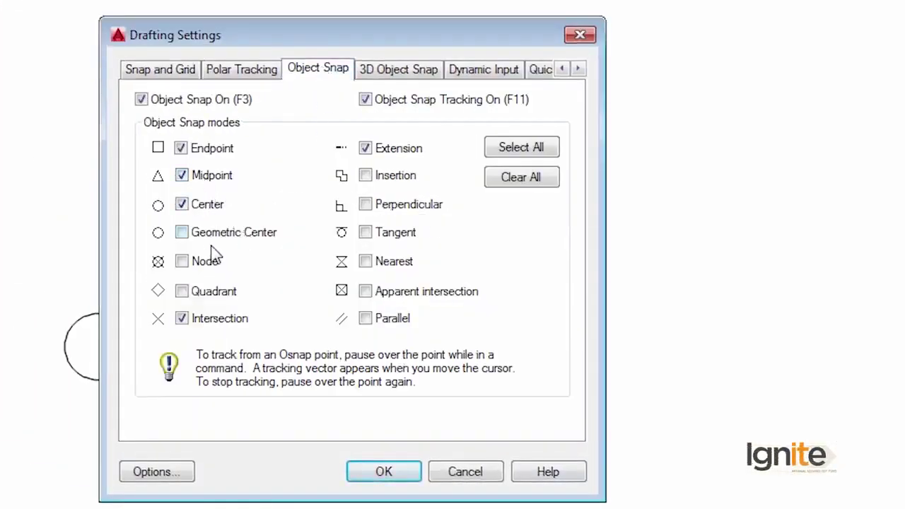
pyautogui.click(535, 159)
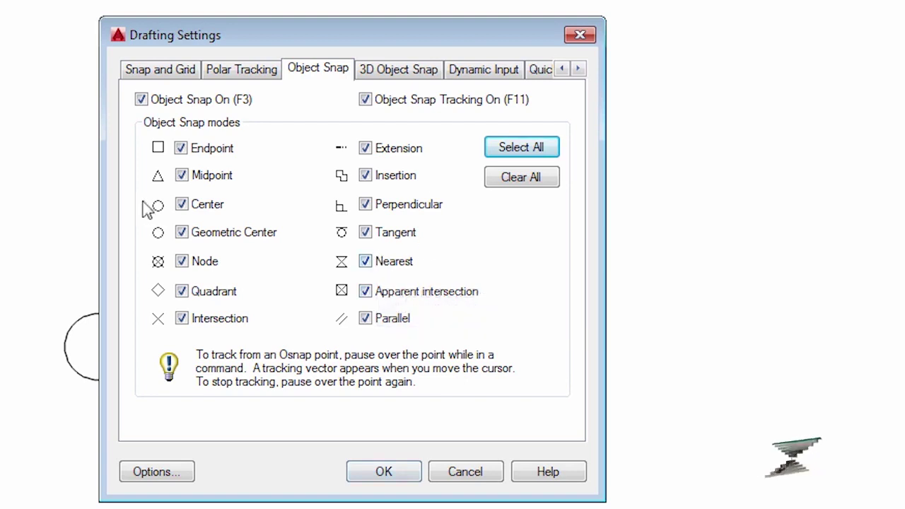
# Confirm the snap settings and start a POlar array of the circle with AR
pyautogui.click(399, 475)
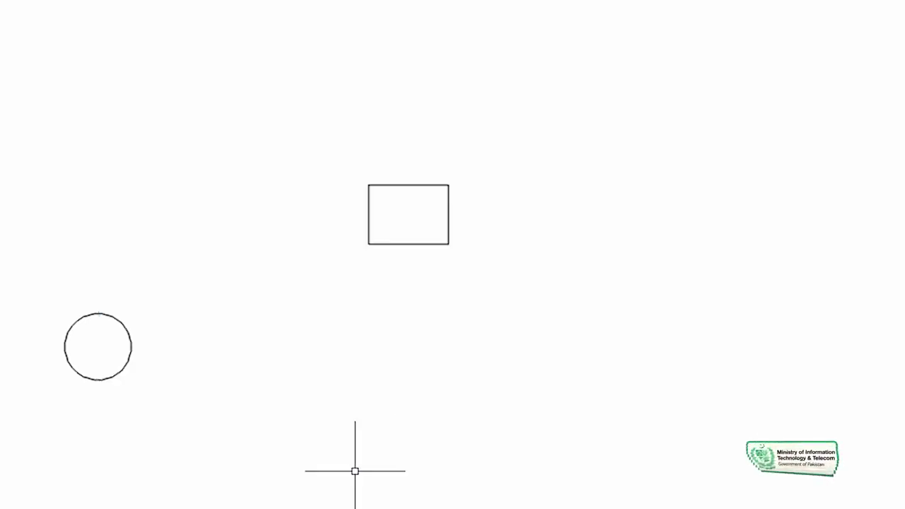
pyautogui.moveTo(354, 470); pyautogui.dragTo(353, 334, button='middle')
pyautogui.write('ar')
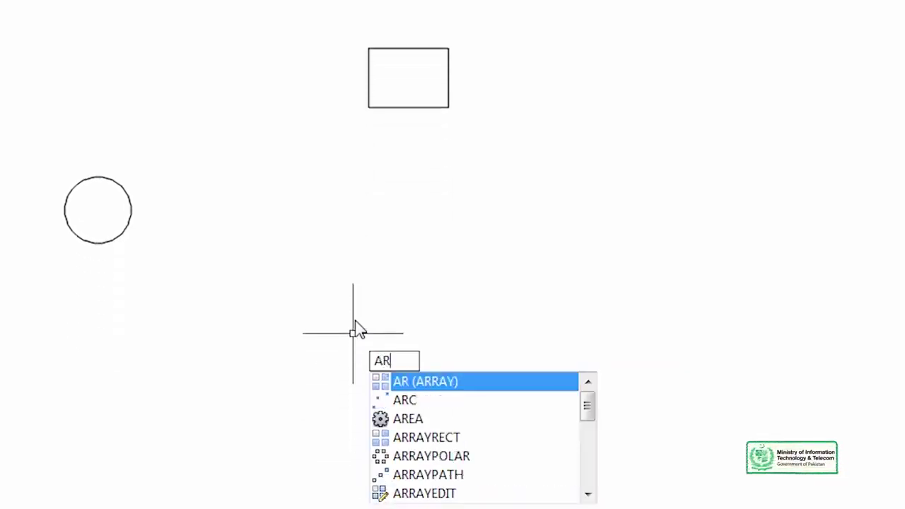
pyautogui.press('Return')
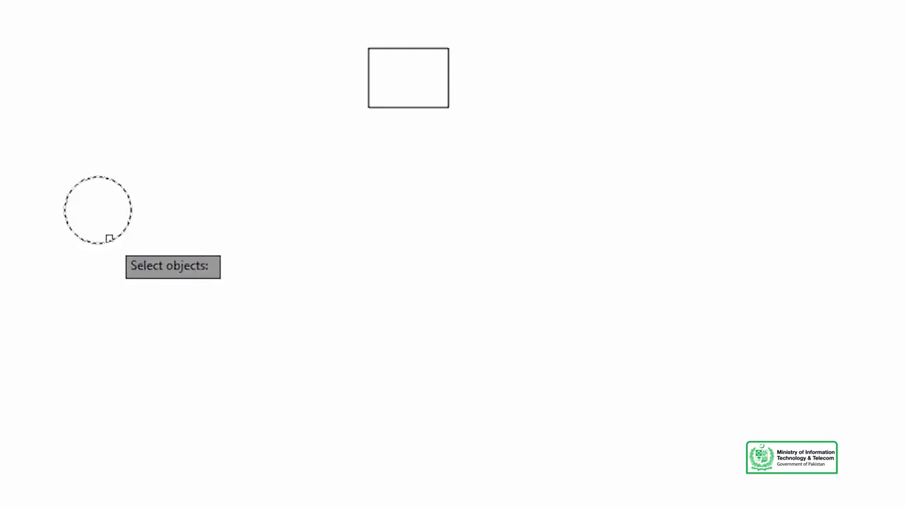
pyautogui.press('Return')
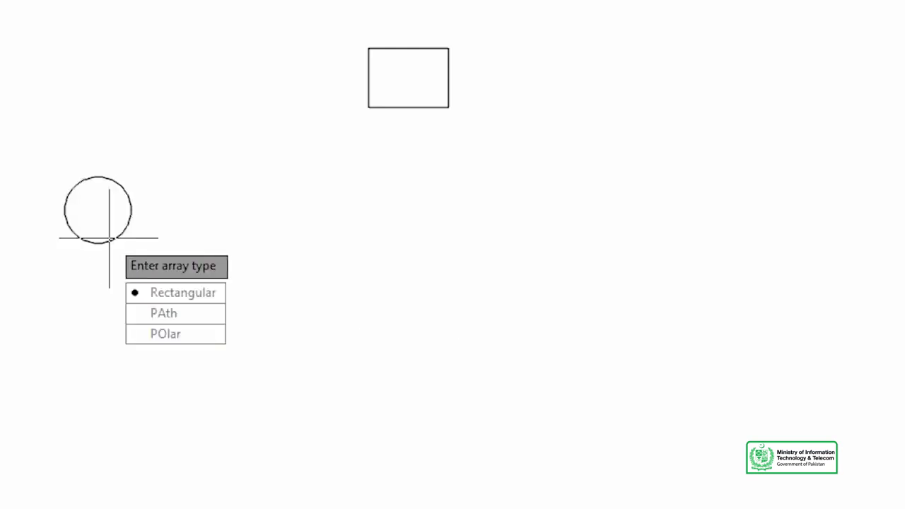
pyautogui.click(182, 337)
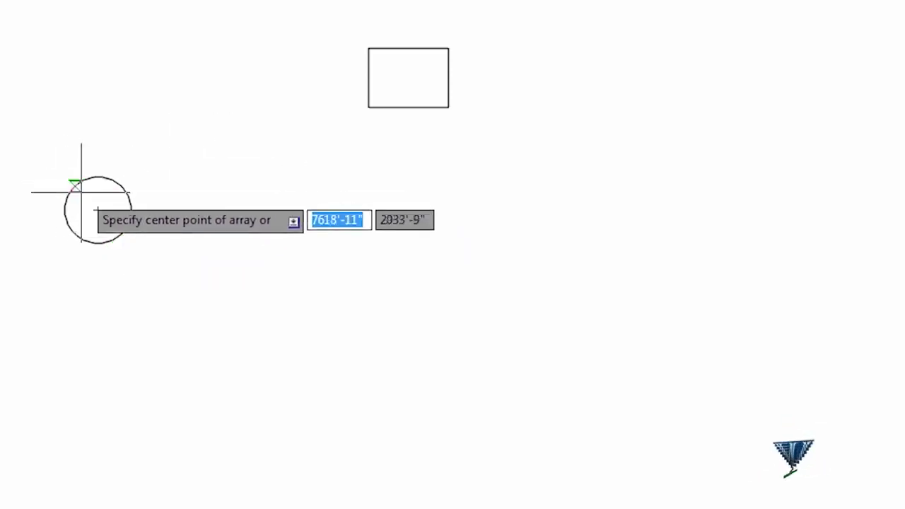
# Centre the six-circle ring on the rectangle's geometric centre and exit the array
pyautogui.click(408, 78)
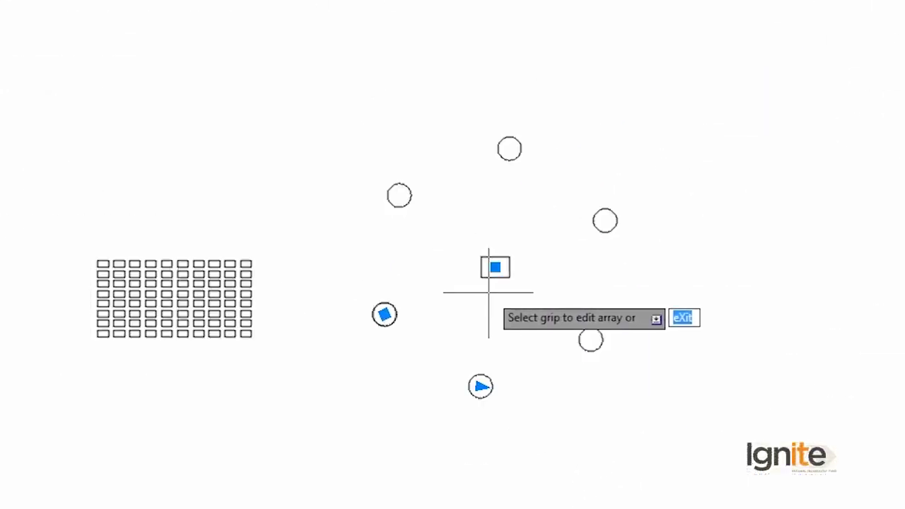
pyautogui.scroll(2, 431, 318)
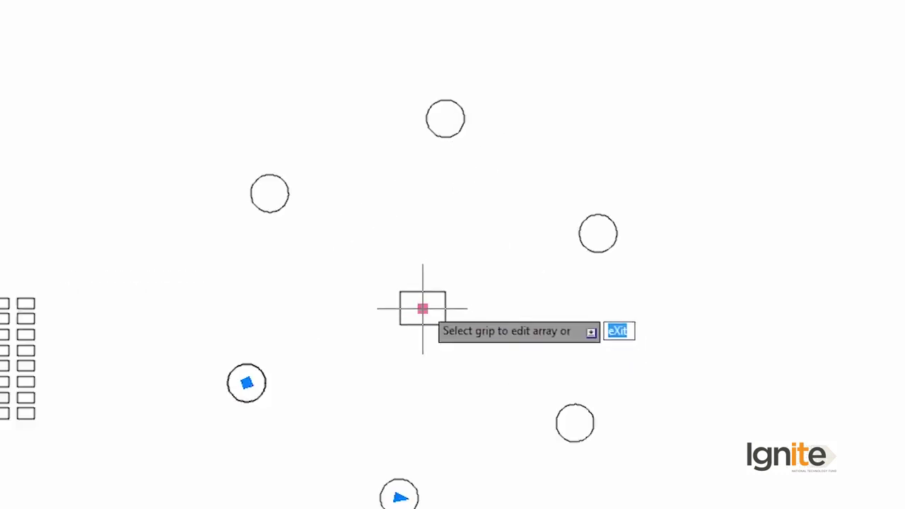
pyautogui.scroll(-2, 421, 308)
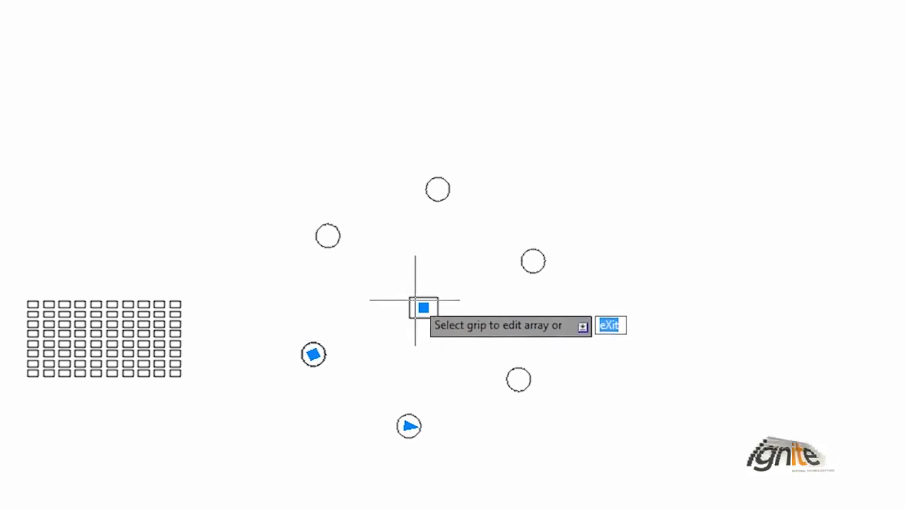
pyautogui.scroll(2, 416, 304)
pyautogui.moveTo(426, 308); pyautogui.dragTo(448, 249, button='middle')
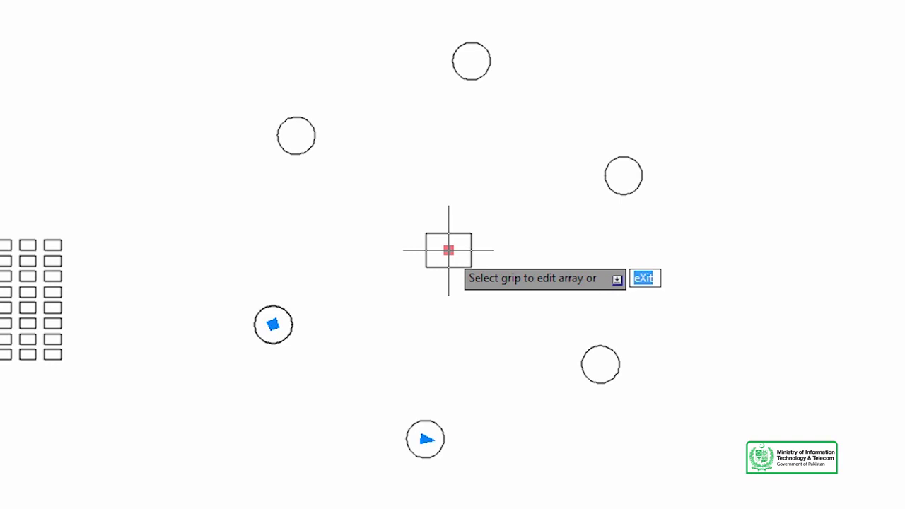
pyautogui.press('Escape')
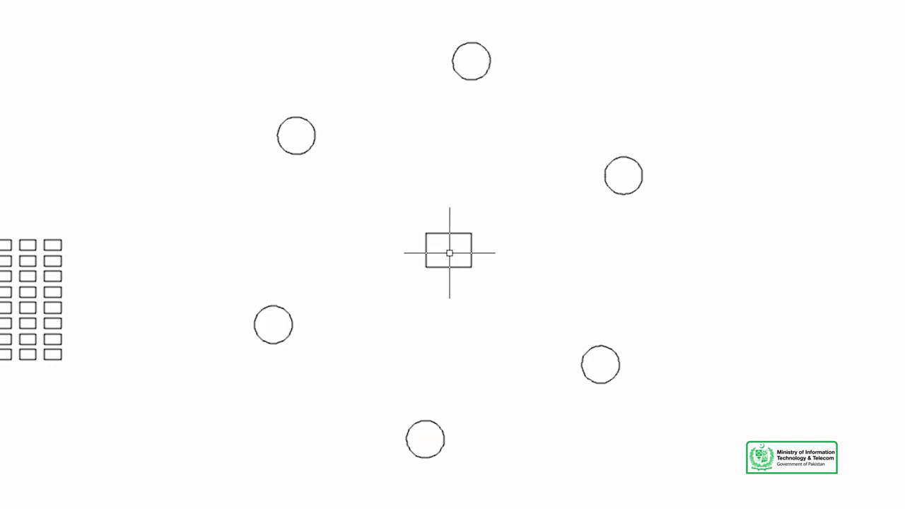
# Start the MOVE command and cancel it
pyautogui.write('m')
pyautogui.press('Return')
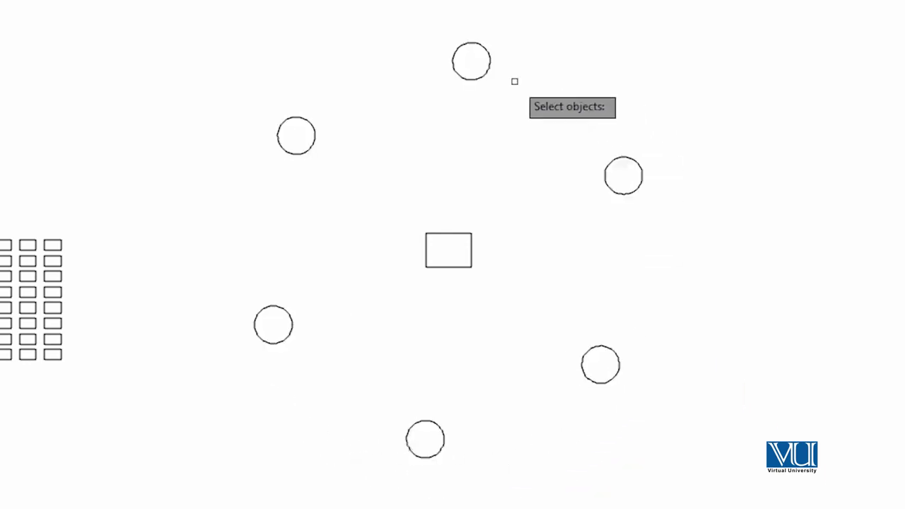
pyautogui.click(472, 80)
pyautogui.press('Return')
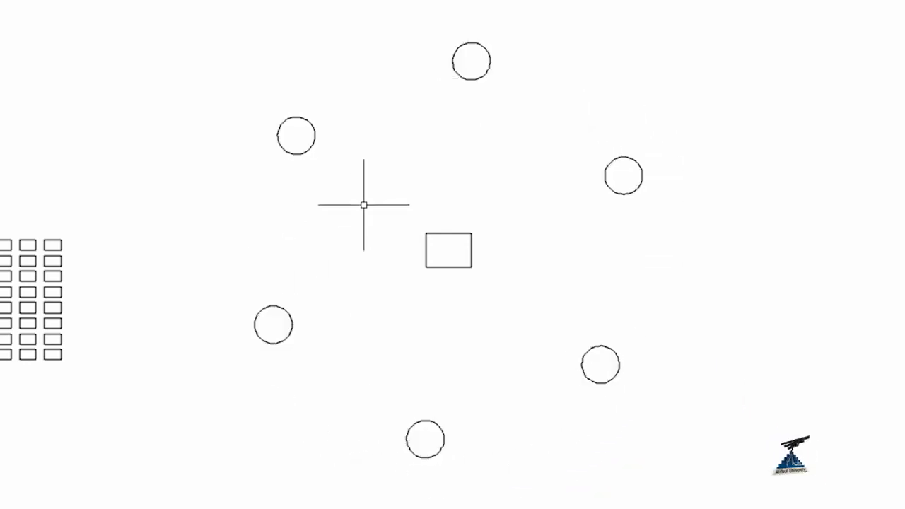
# Begin a POlar array of the circle ring, centred on the rectangle's middle
pyautogui.write('ar')
pyautogui.press('Return')
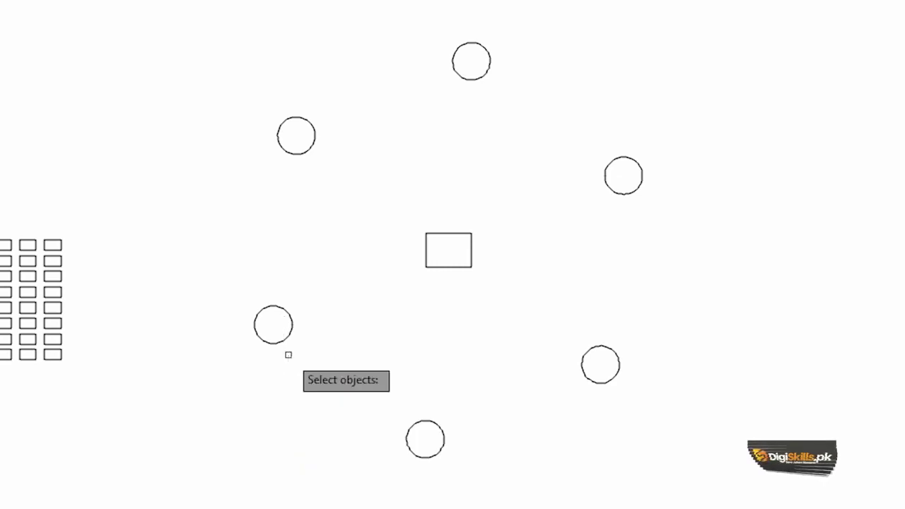
pyautogui.click(281, 340)
pyautogui.press('Return')
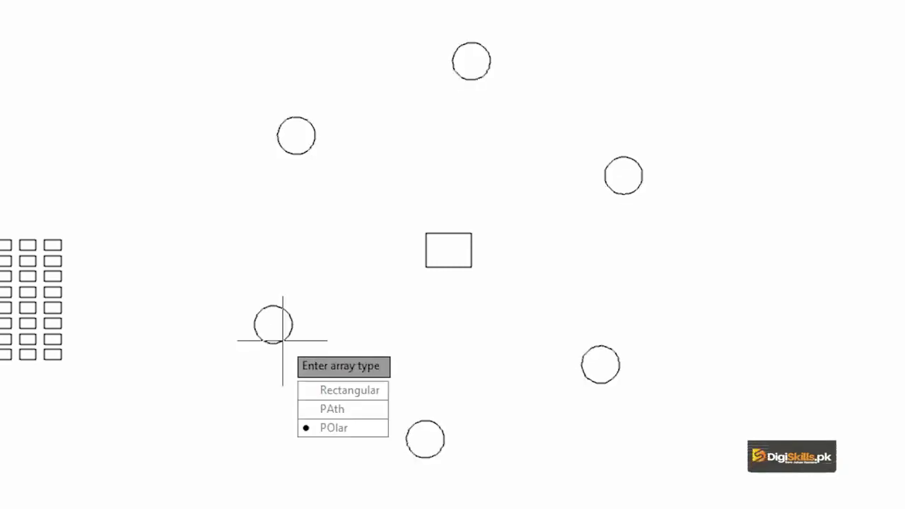
pyautogui.click(311, 429)
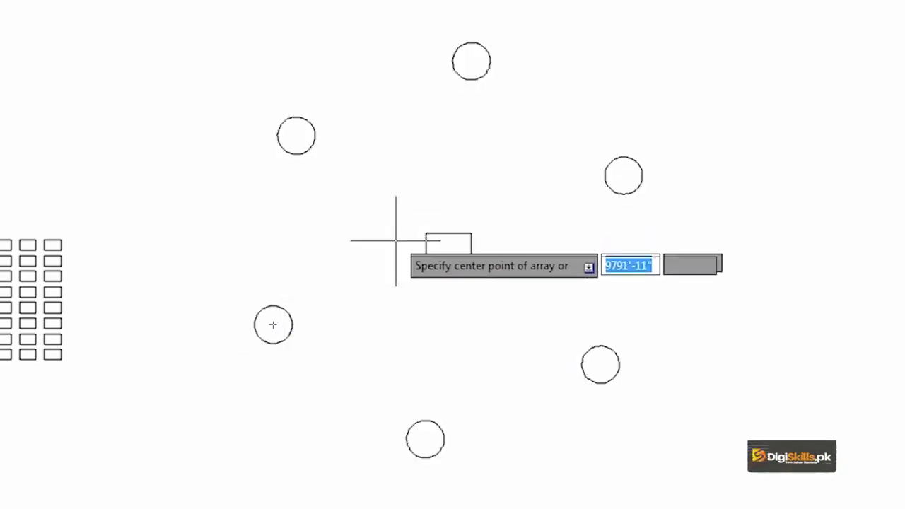
pyautogui.click(448, 249)
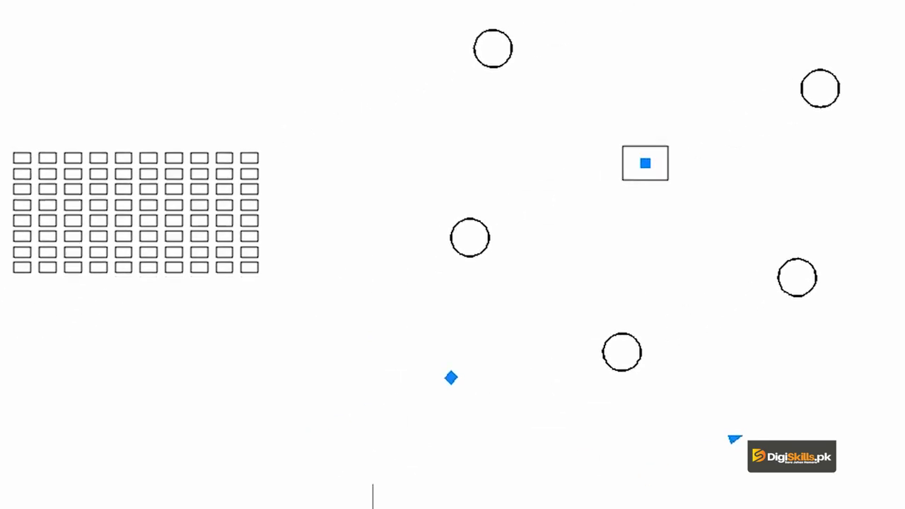